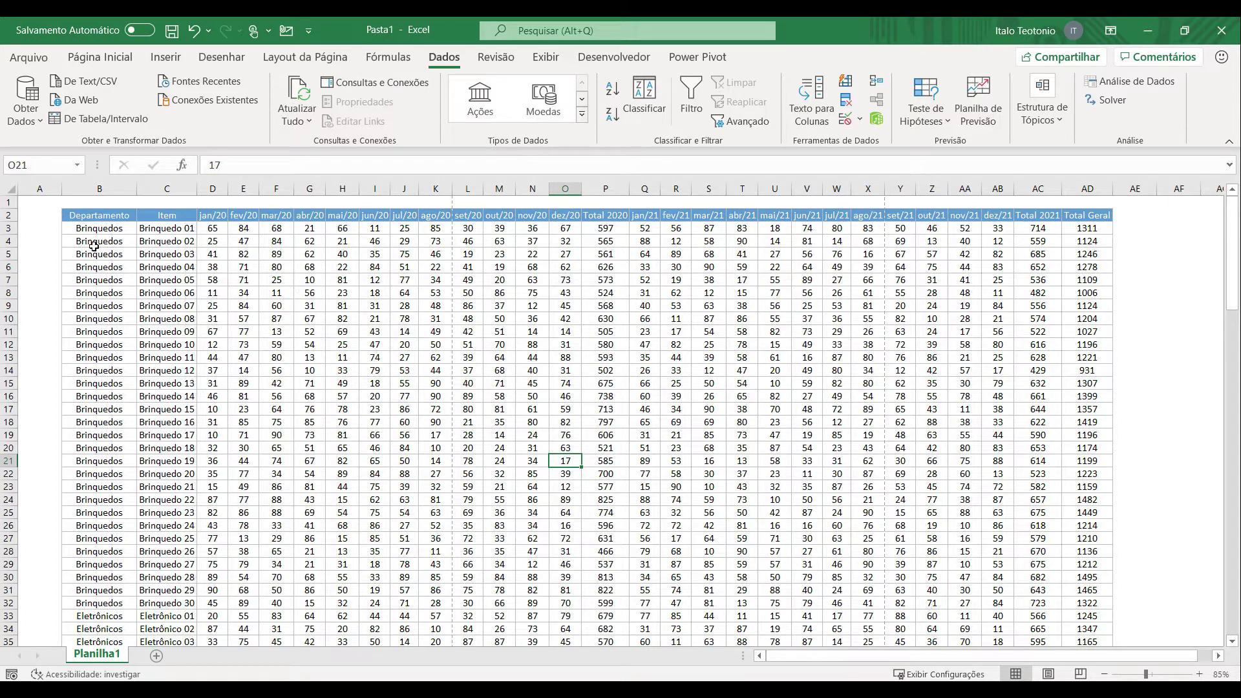
Examine the departments and their items down the full length of the sales table.
left_click(102, 226)
scroll(102, 227, "up", 2)
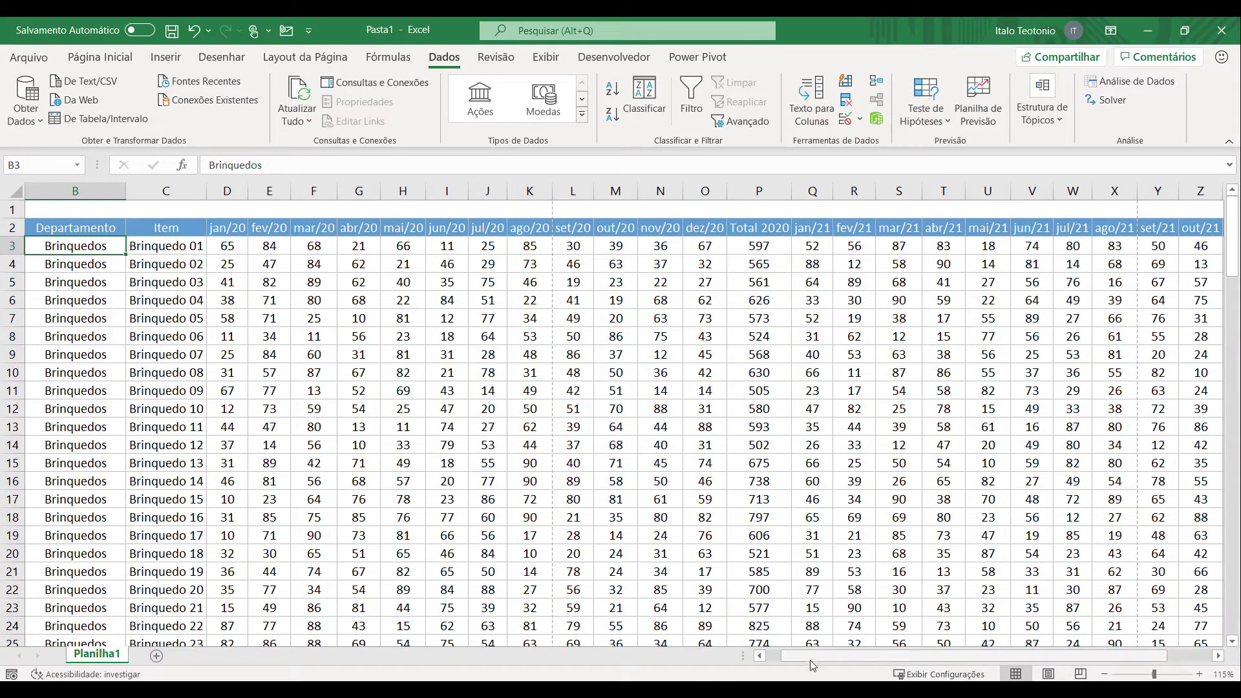
scroll(805, 636, "left", 1)
scroll(360, 429, "down", 9)
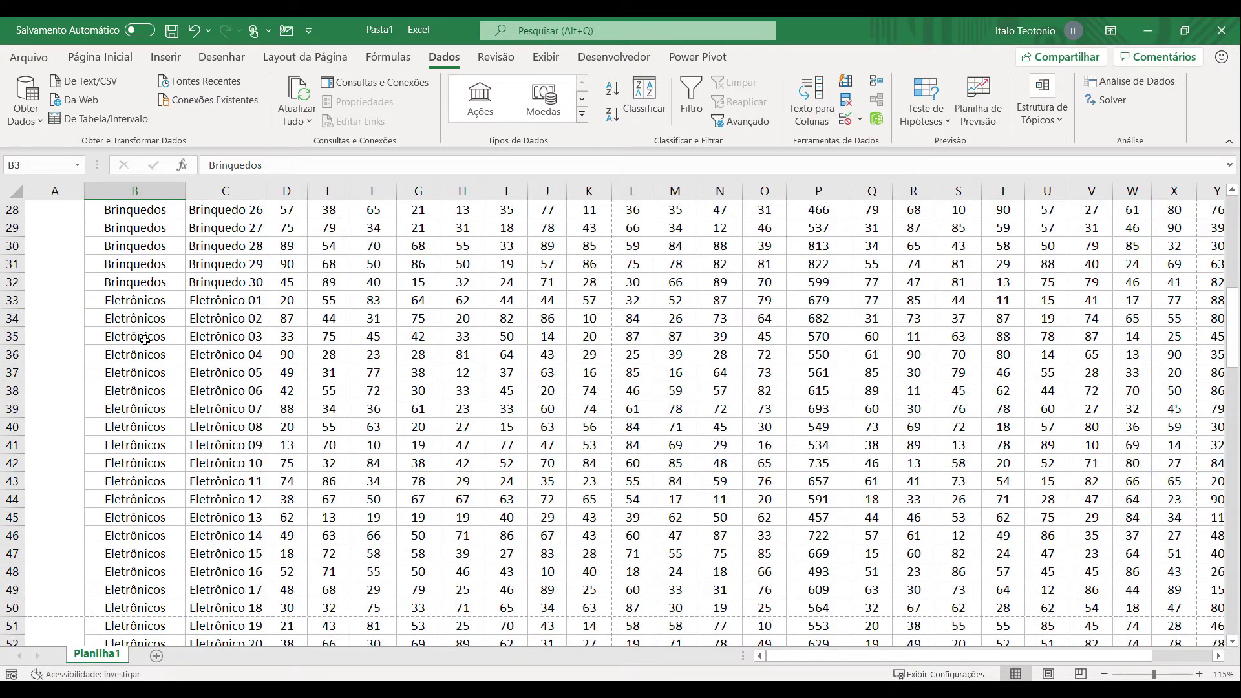
scroll(145, 340, "down", 17)
scroll(145, 339, "down", 7)
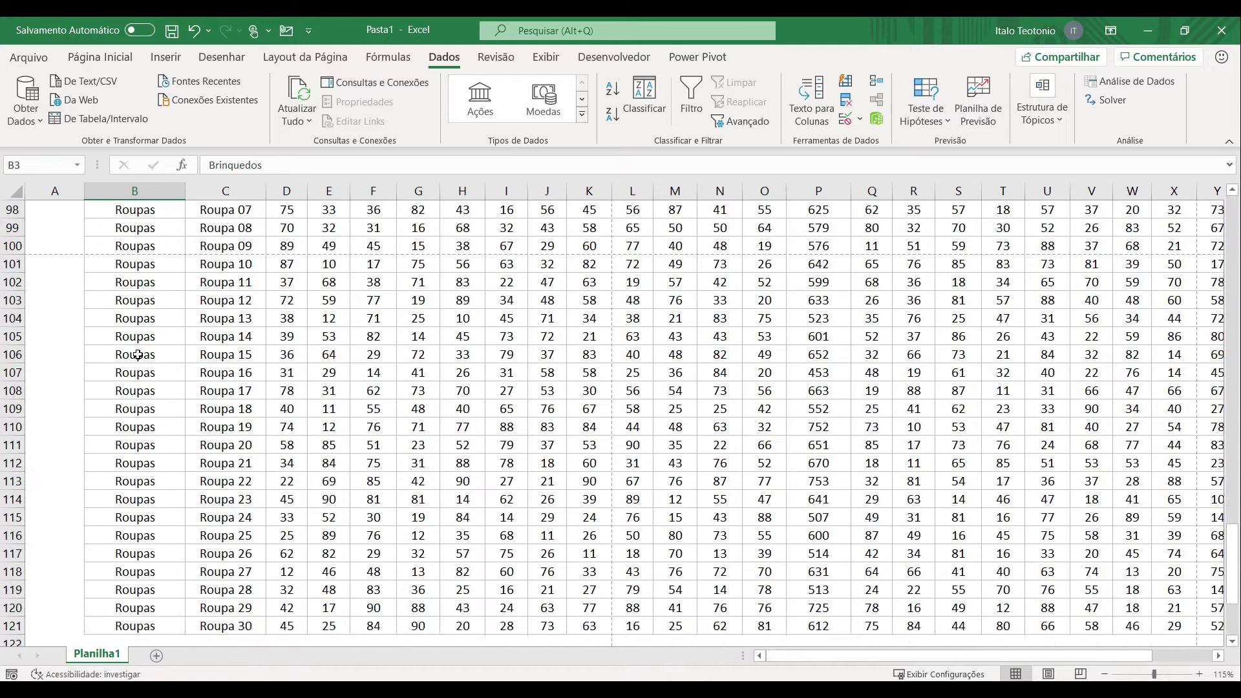
scroll(147, 389, "up", 17)
scroll(146, 390, "up", 16)
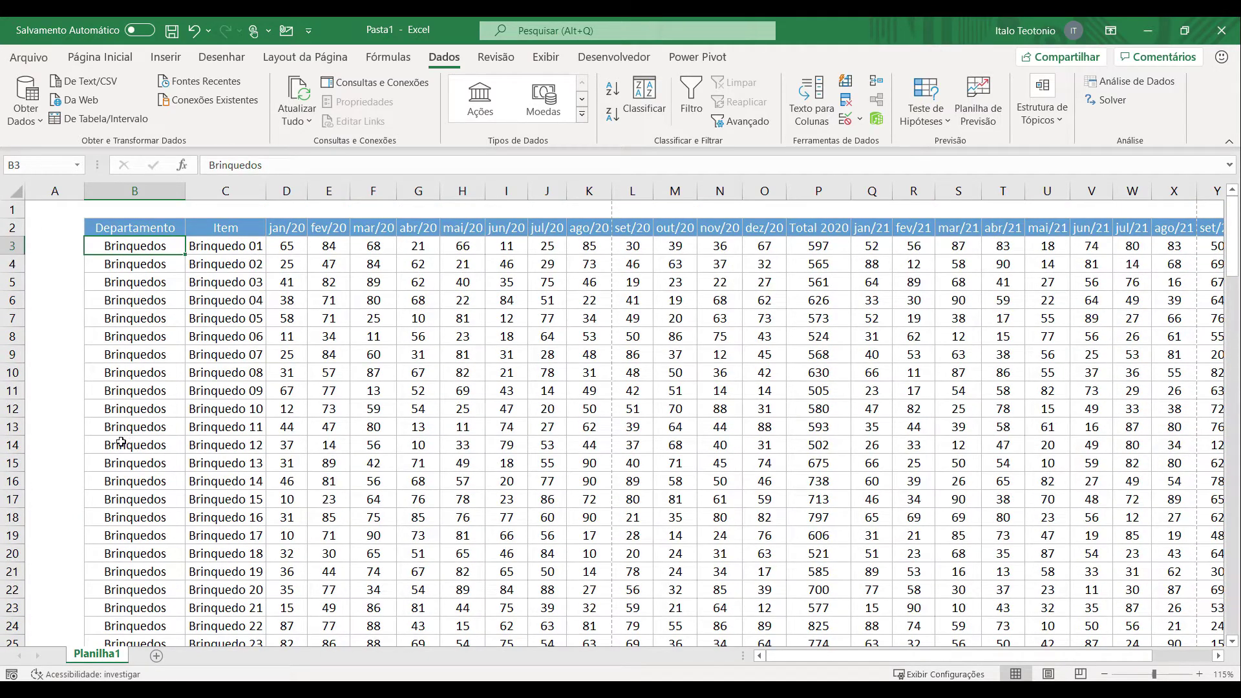
scroll(213, 328, "down", 9)
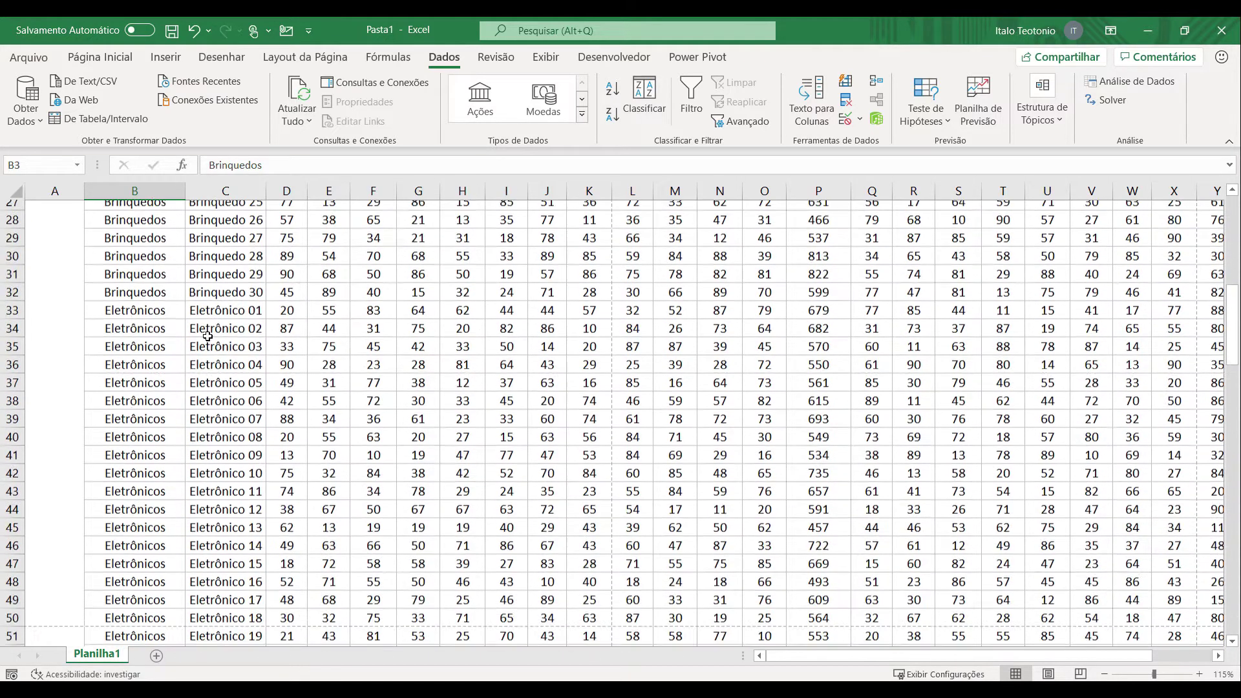
scroll(372, 421, "up", 9)
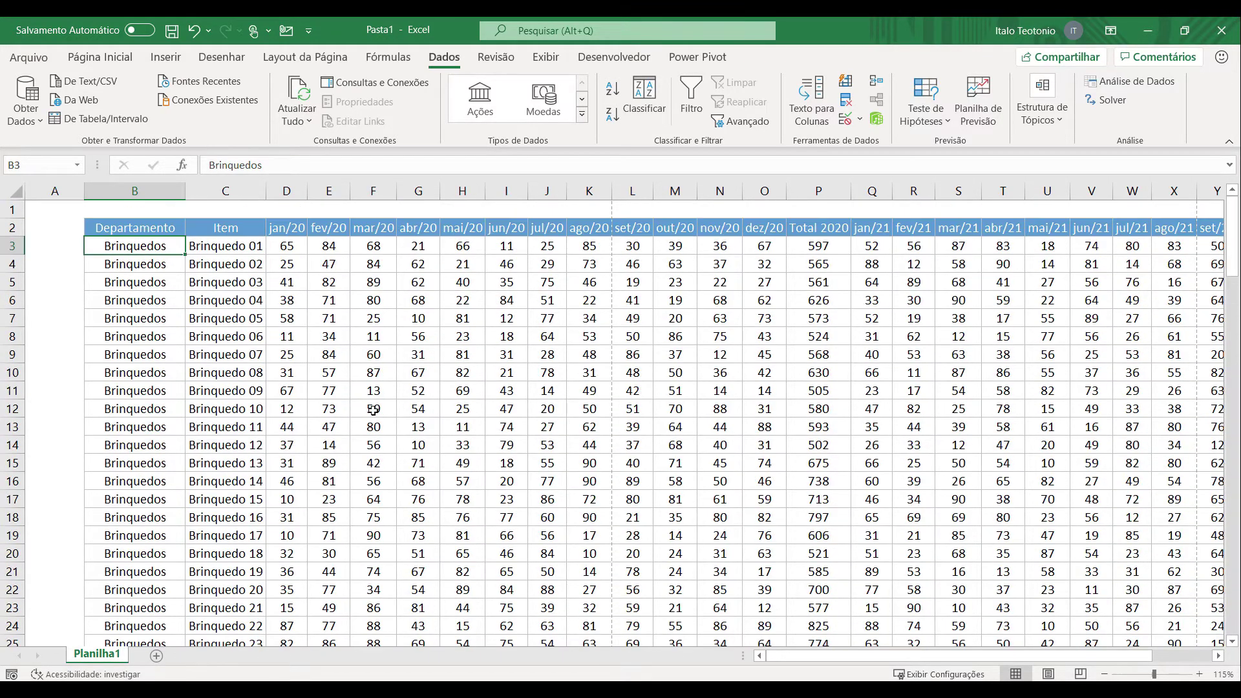
scroll(246, 399, "down", 12)
scroll(244, 399, "up", 6)
scroll(245, 399, "up", 6)
Examine the 2020 and 2021 monthly columns together with the yearly total and grand total columns.
left_click(284, 228)
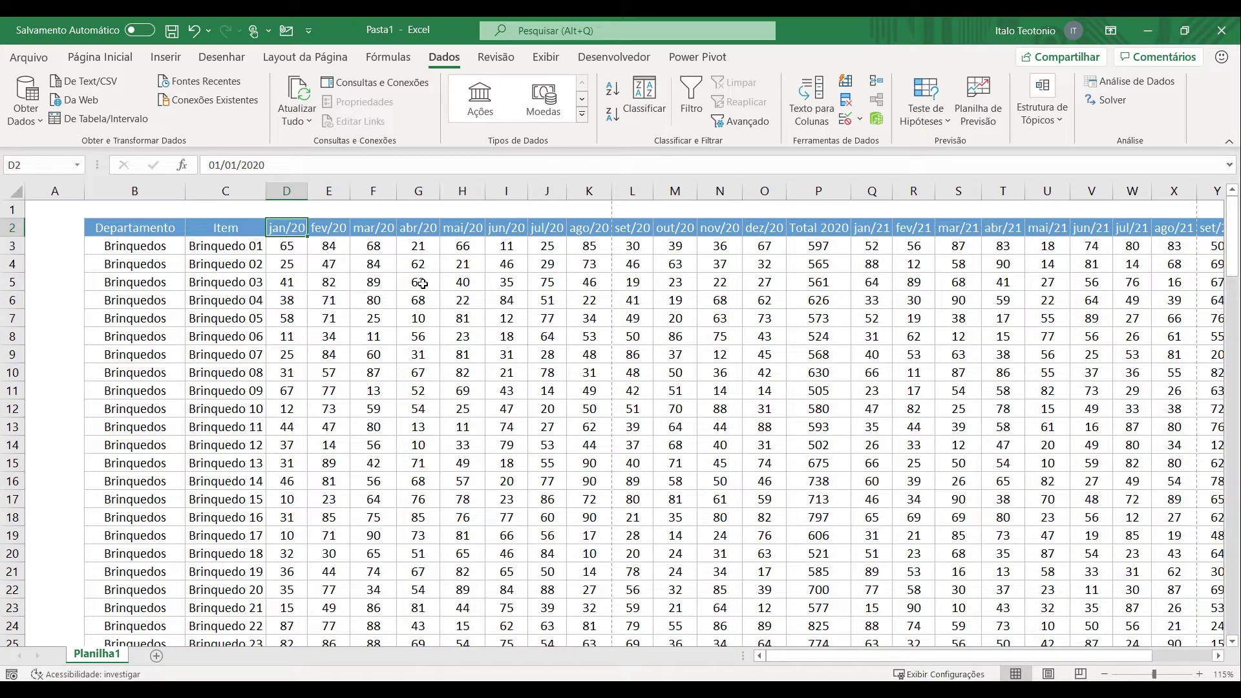
scroll(531, 308, "down", 1, "ctrl")
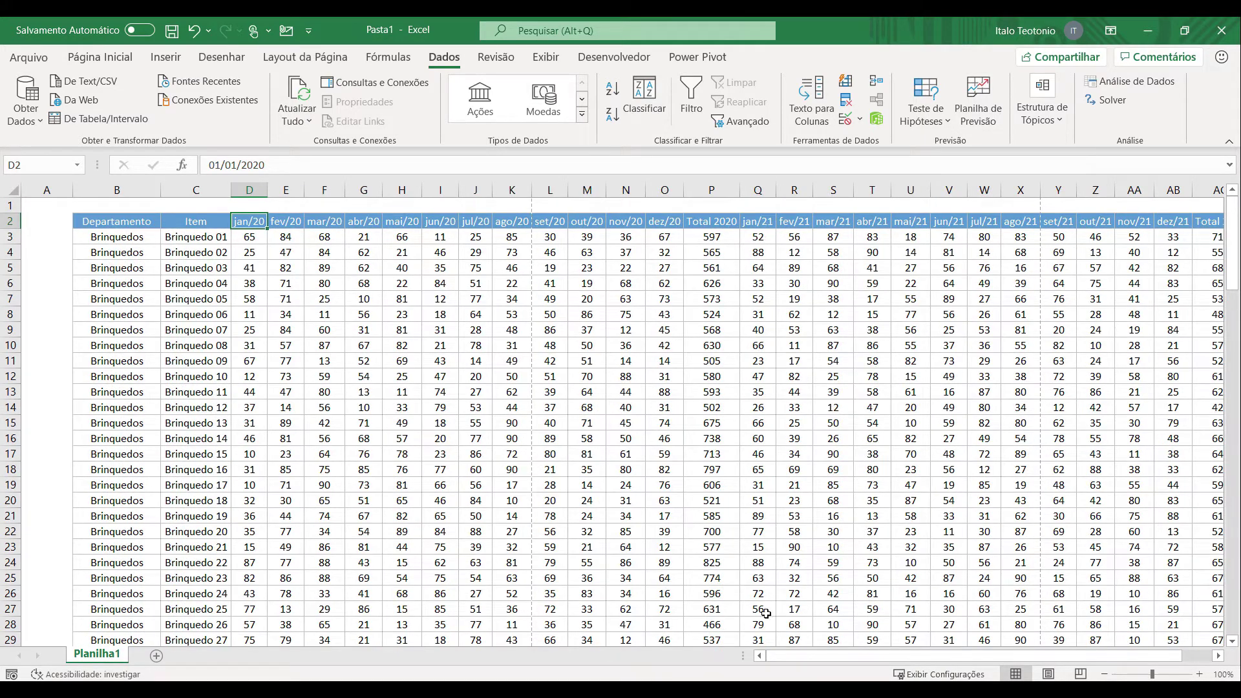
left_click(249, 189)
left_click(289, 189)
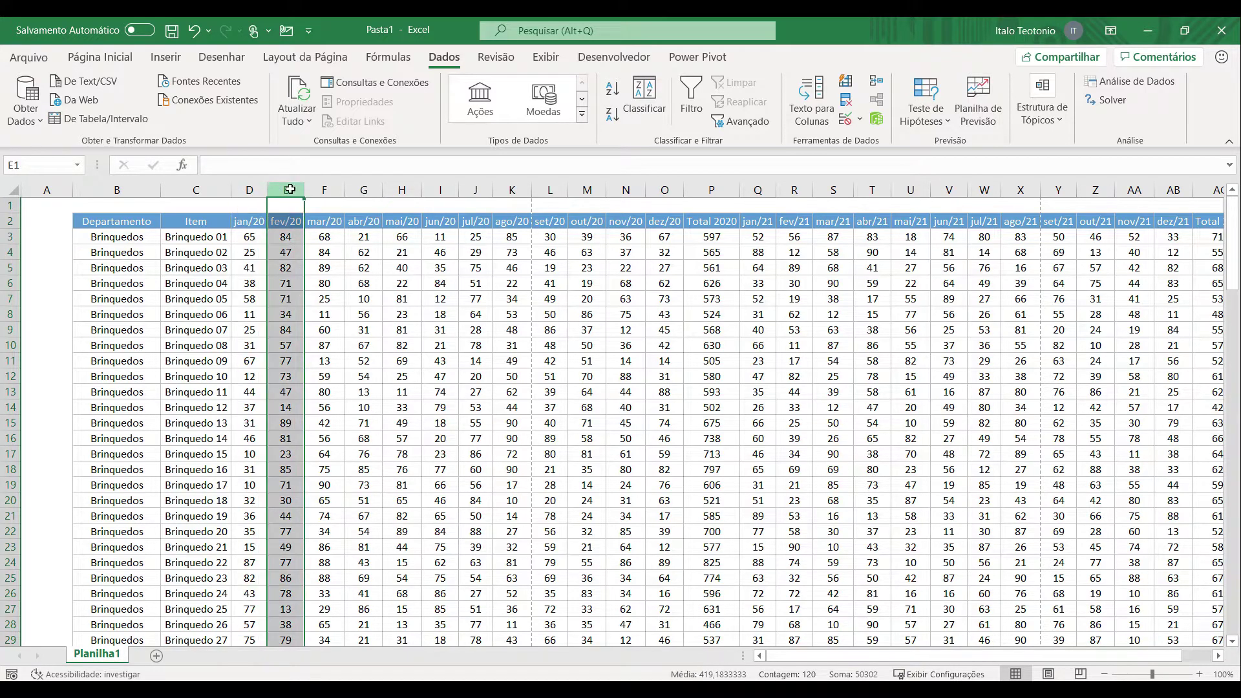
left_click(326, 190)
left_click_drag(965, 656, 996, 656)
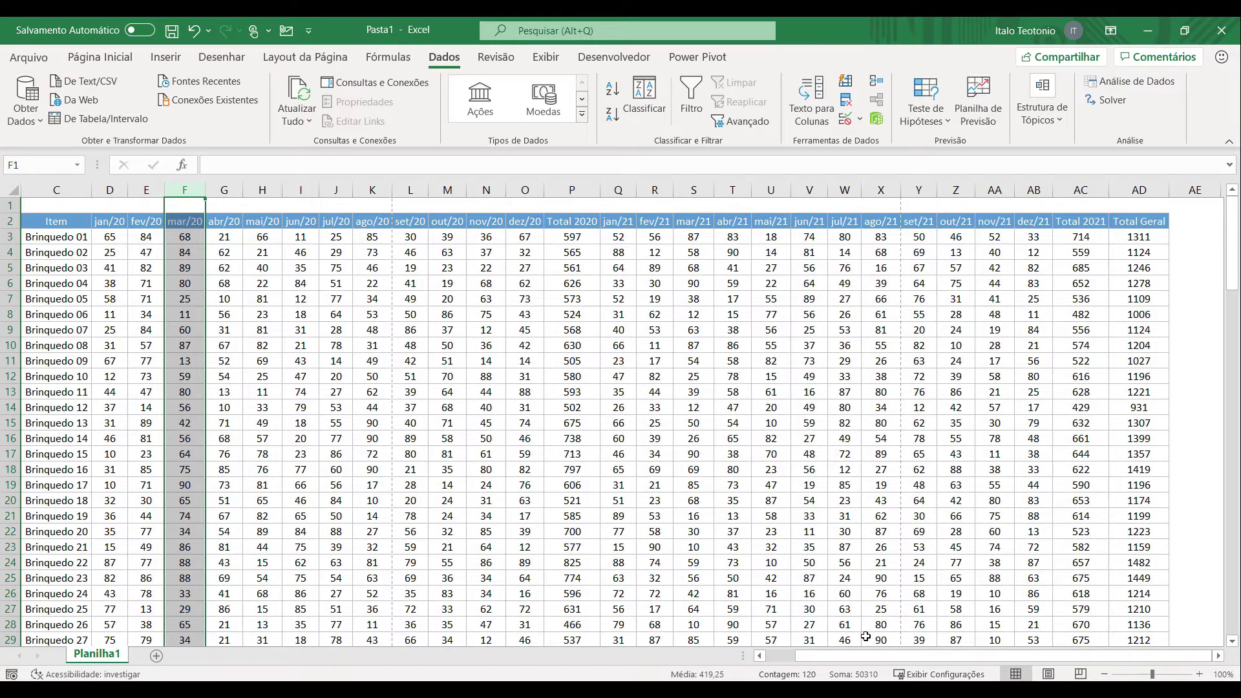
left_click_drag(866, 655, 919, 659)
left_click(1218, 656)
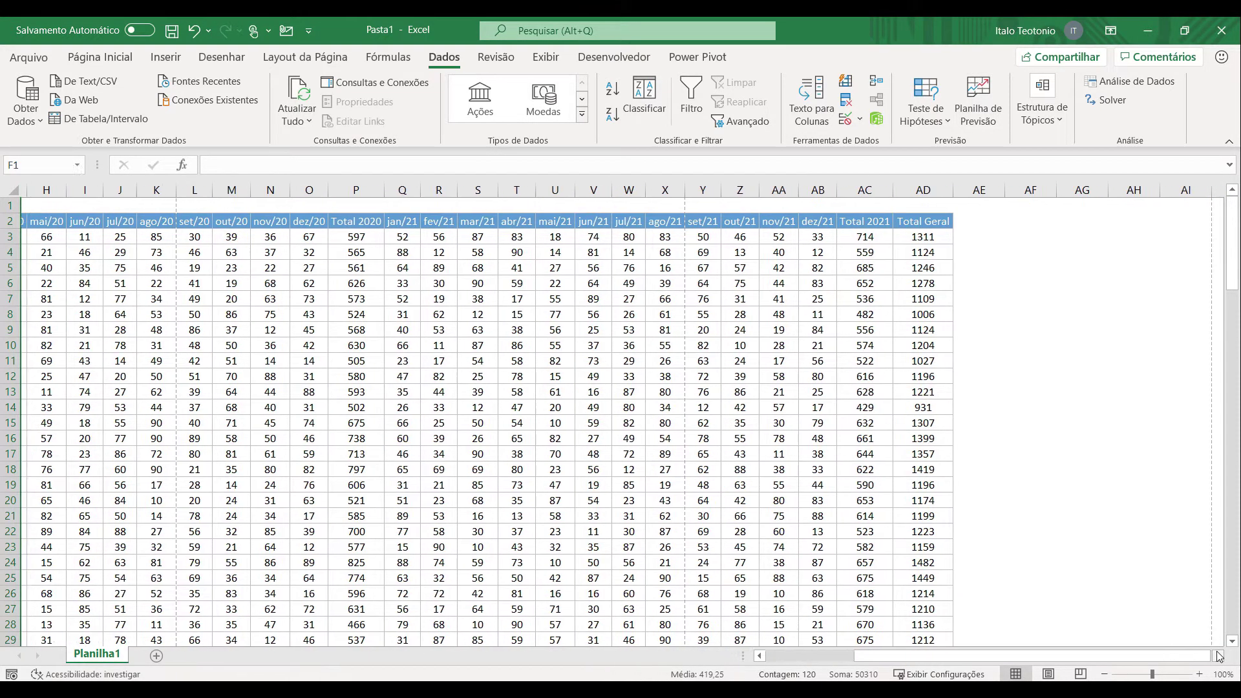
left_click_drag(1092, 657, 931, 658)
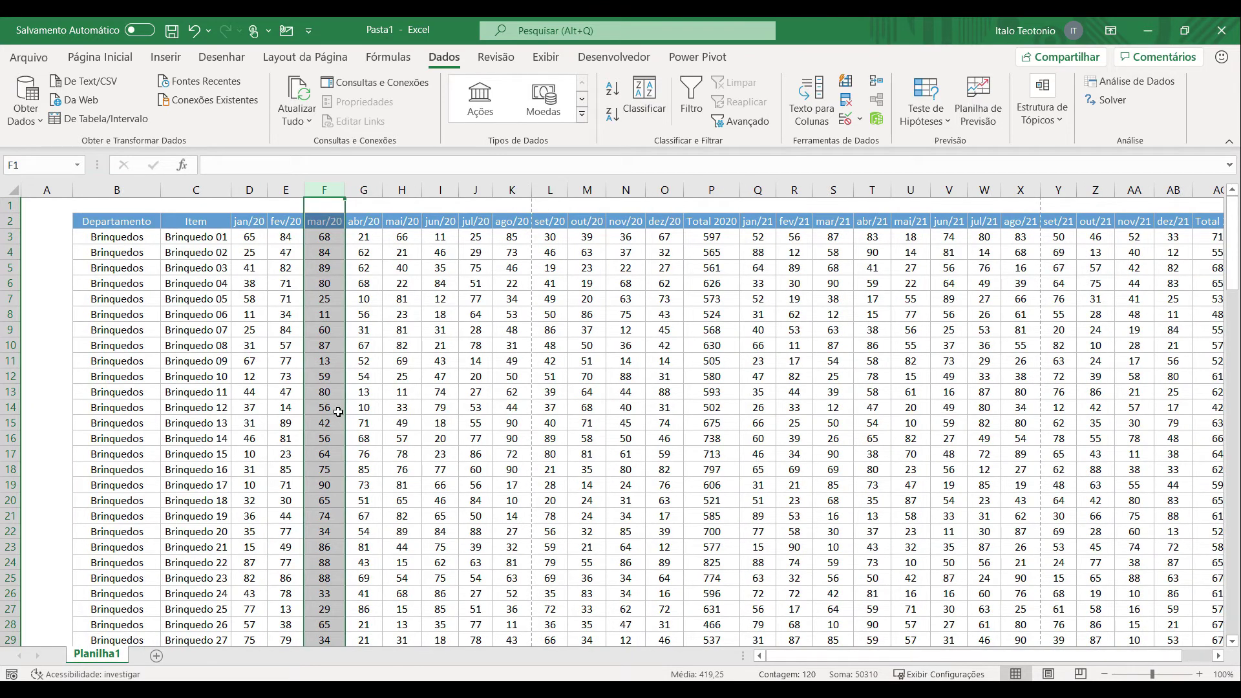
scroll(338, 412, "up", 1)
left_click(780, 655)
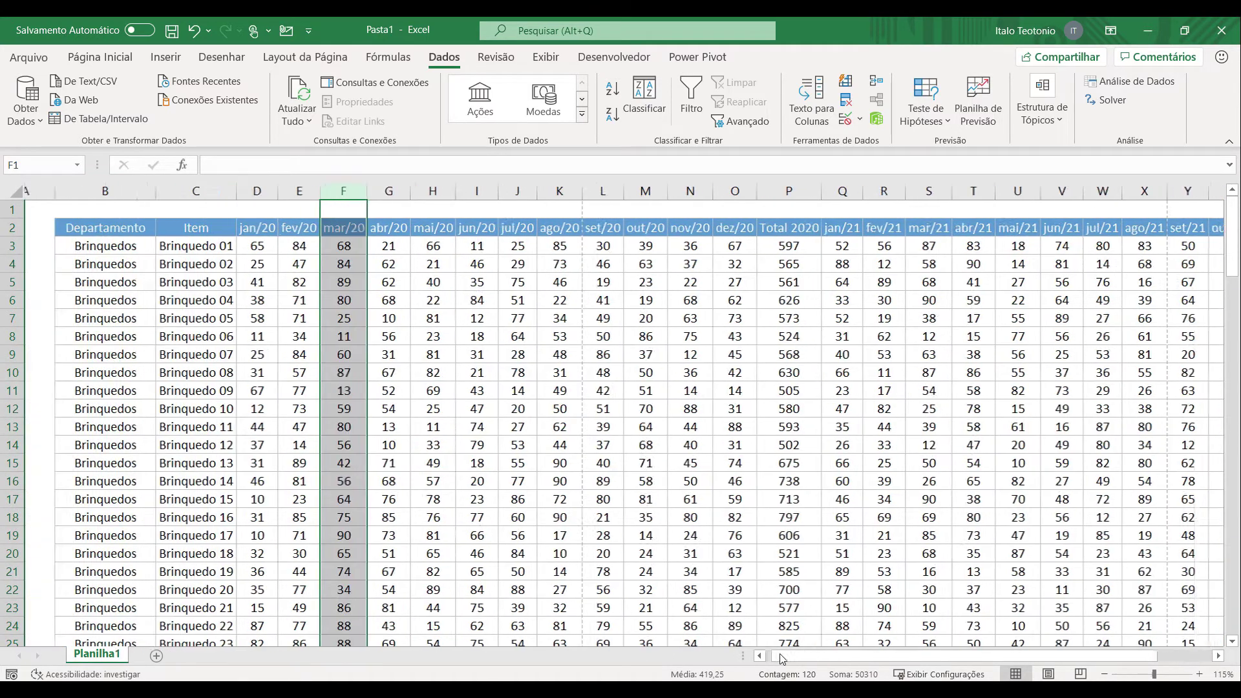
left_click(549, 443)
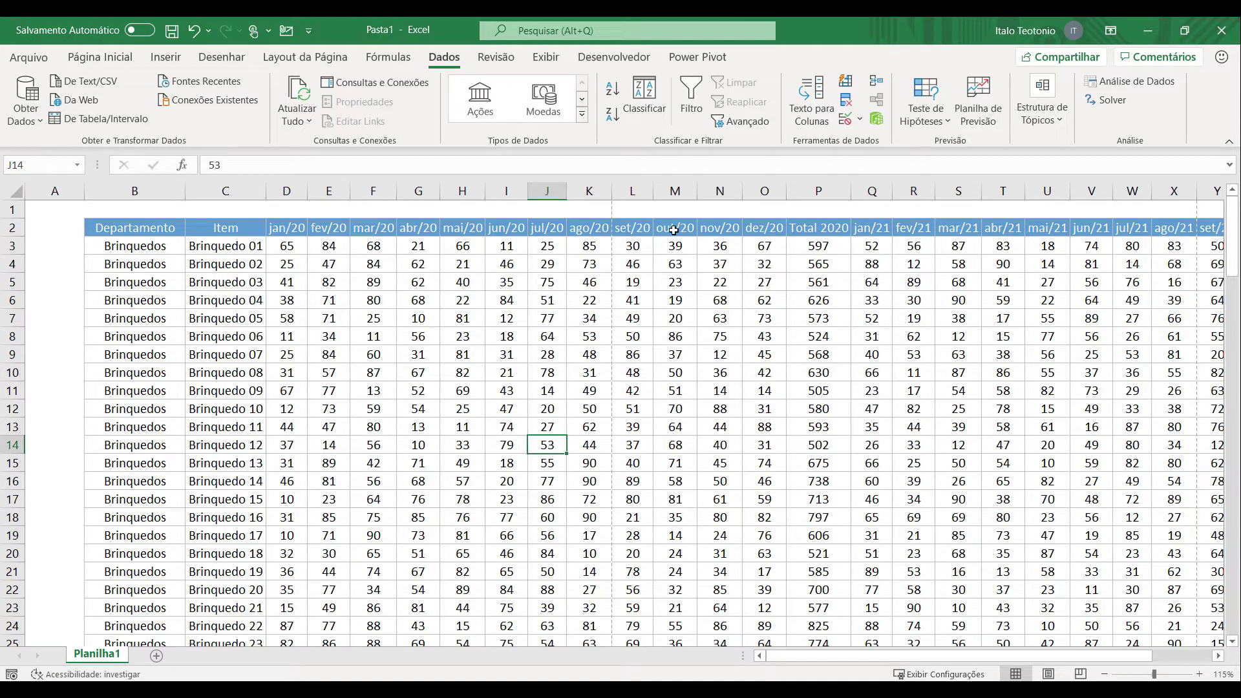
left_click_drag(288, 191, 763, 192)
left_click(824, 219)
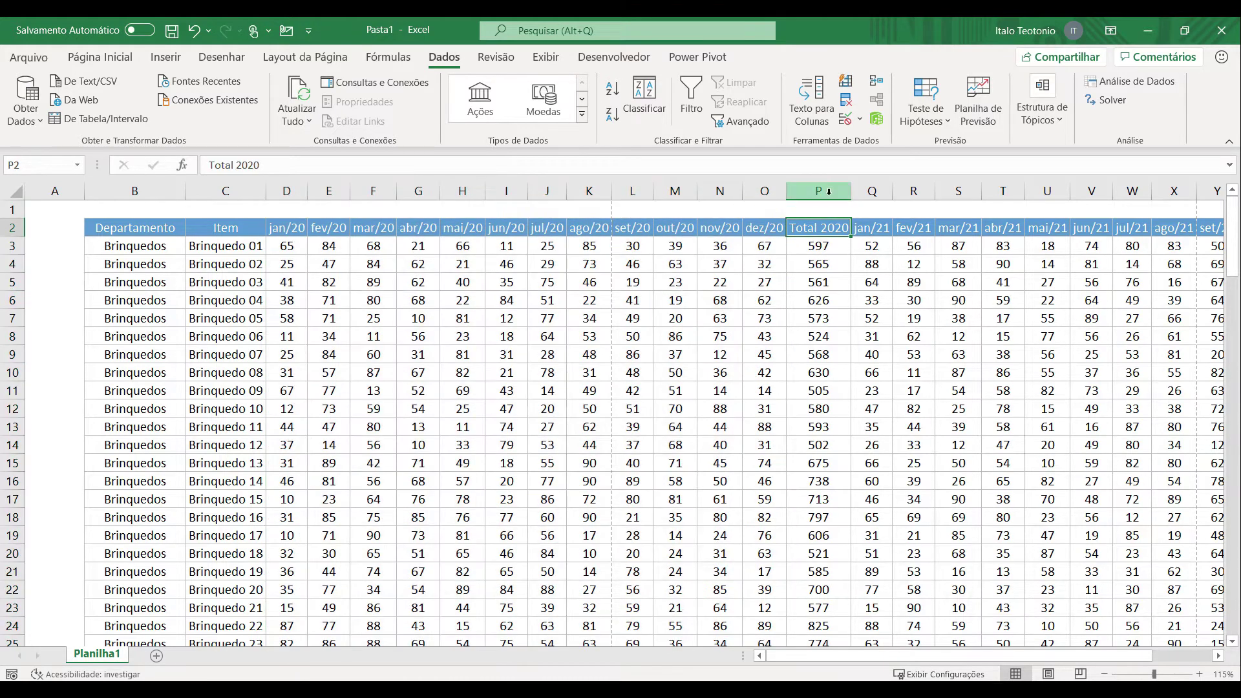
left_click(829, 189)
left_click(388, 299)
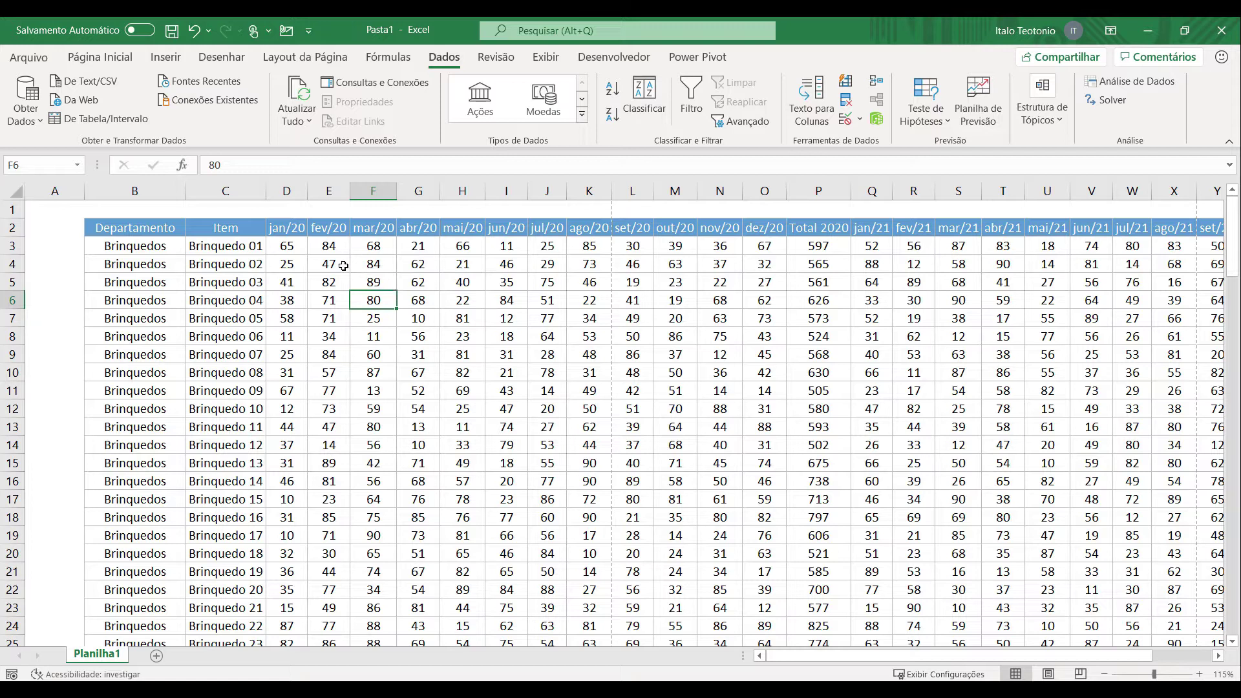
Group columns D to O, covering jan/20 to dez/20, into one collapsible outline group.
left_click_drag(287, 199, 764, 192)
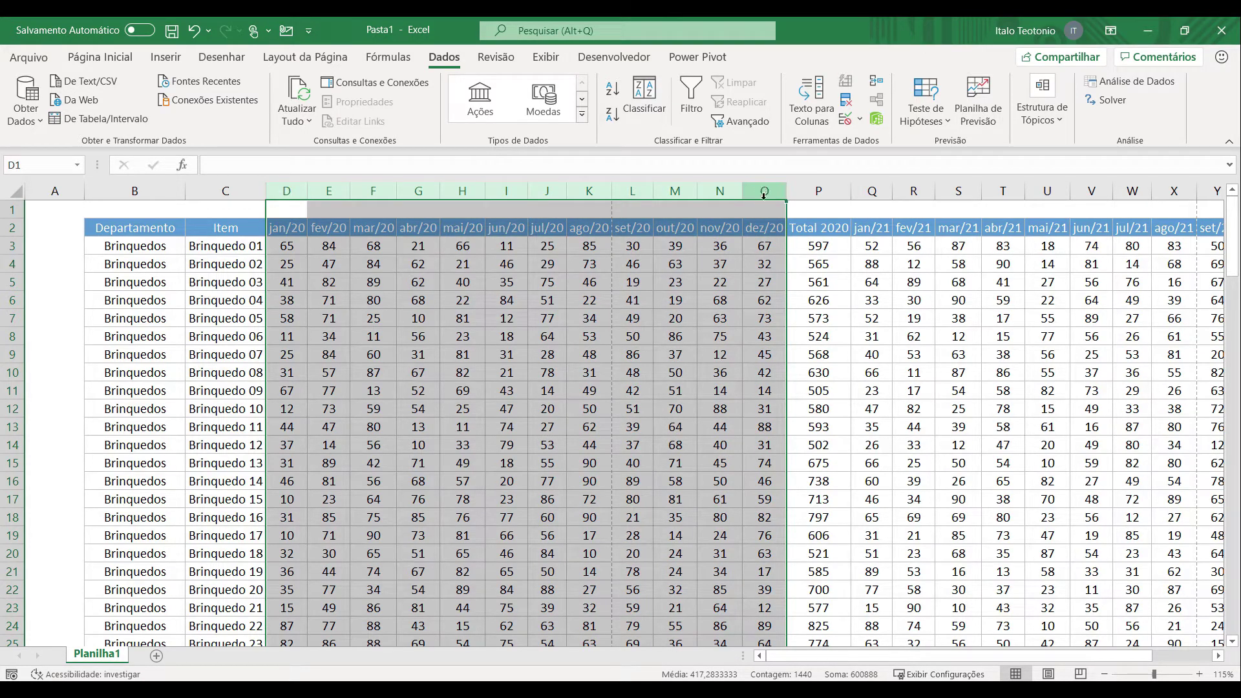
left_click(1035, 119)
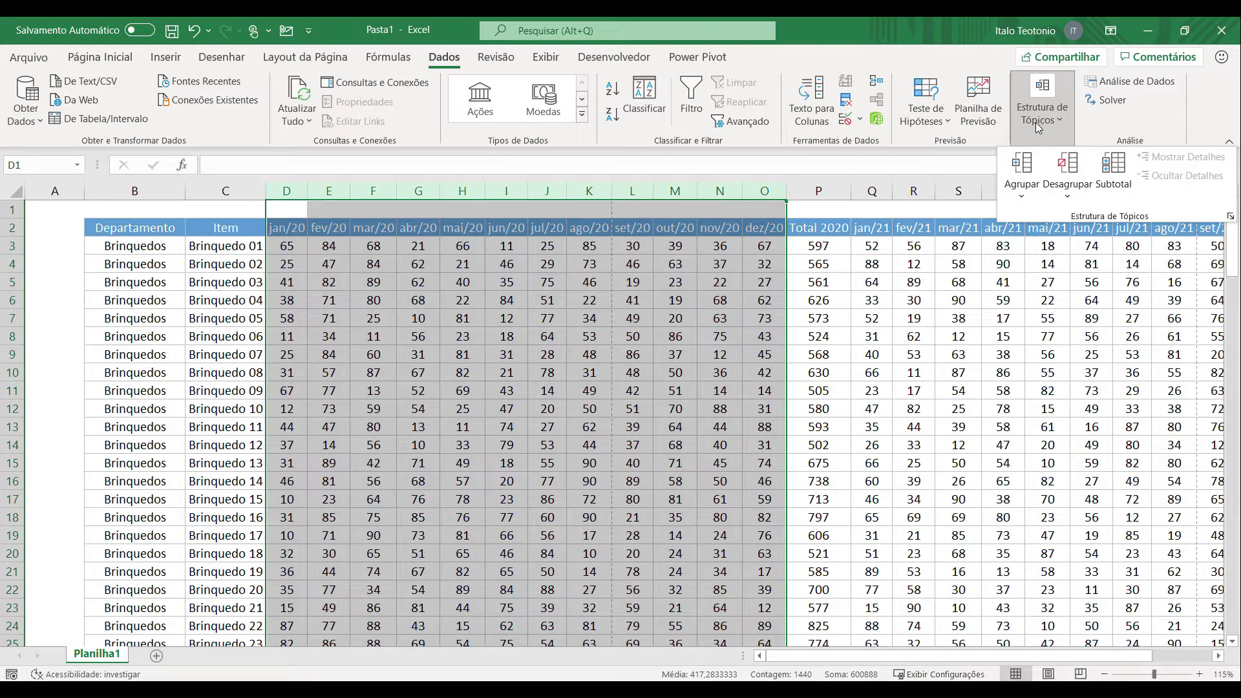
left_click(1021, 194)
left_click(1041, 219)
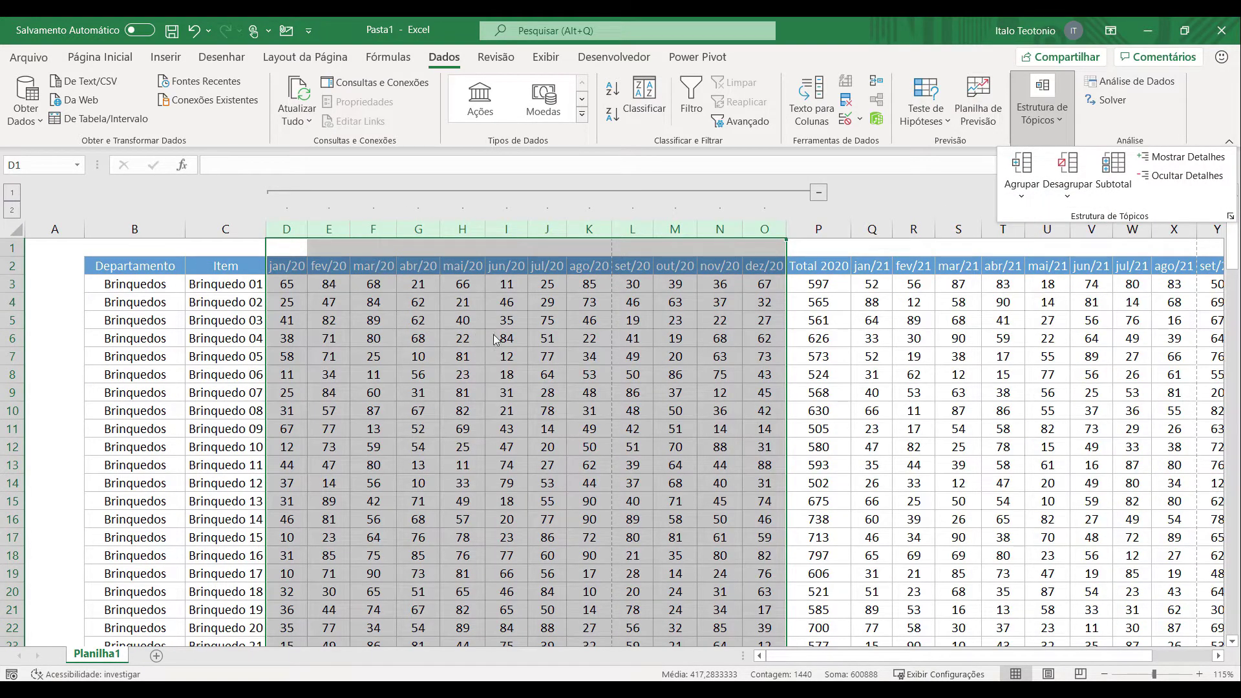
left_click(784, 331)
left_click(817, 307)
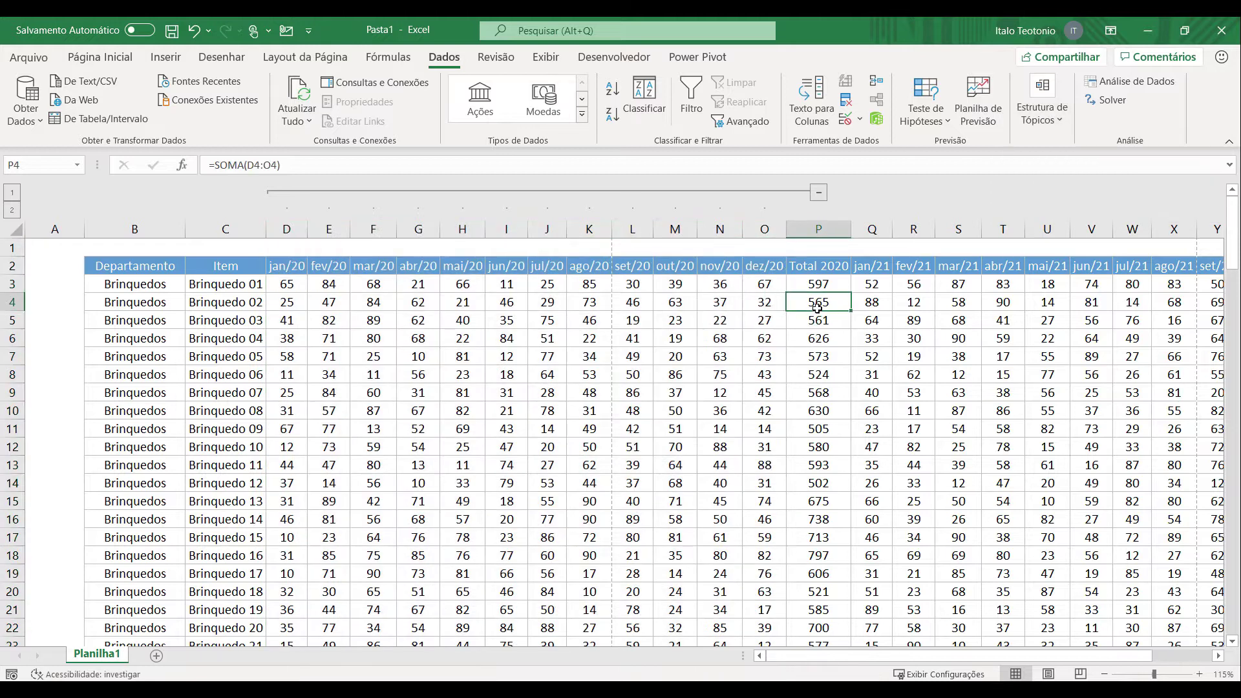
Collapse and re-expand the 2020 months group twice to compare the summarized and detailed views.
left_click(819, 193)
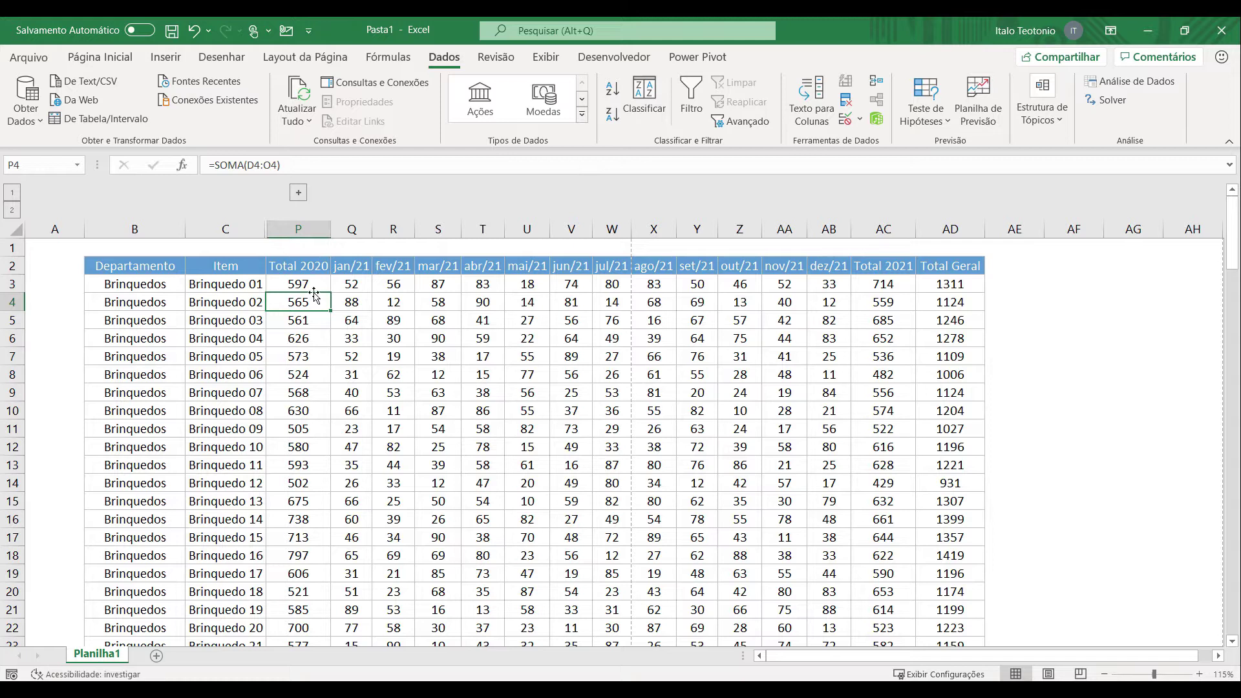
left_click(298, 193)
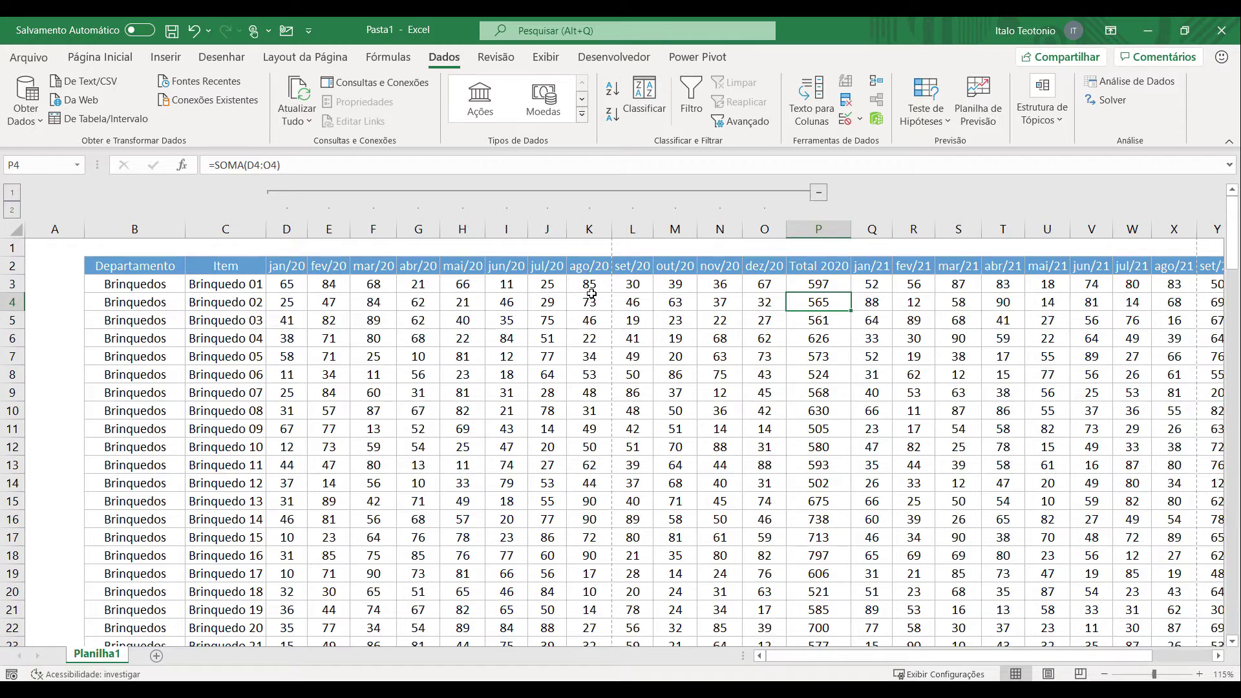
left_click(818, 194)
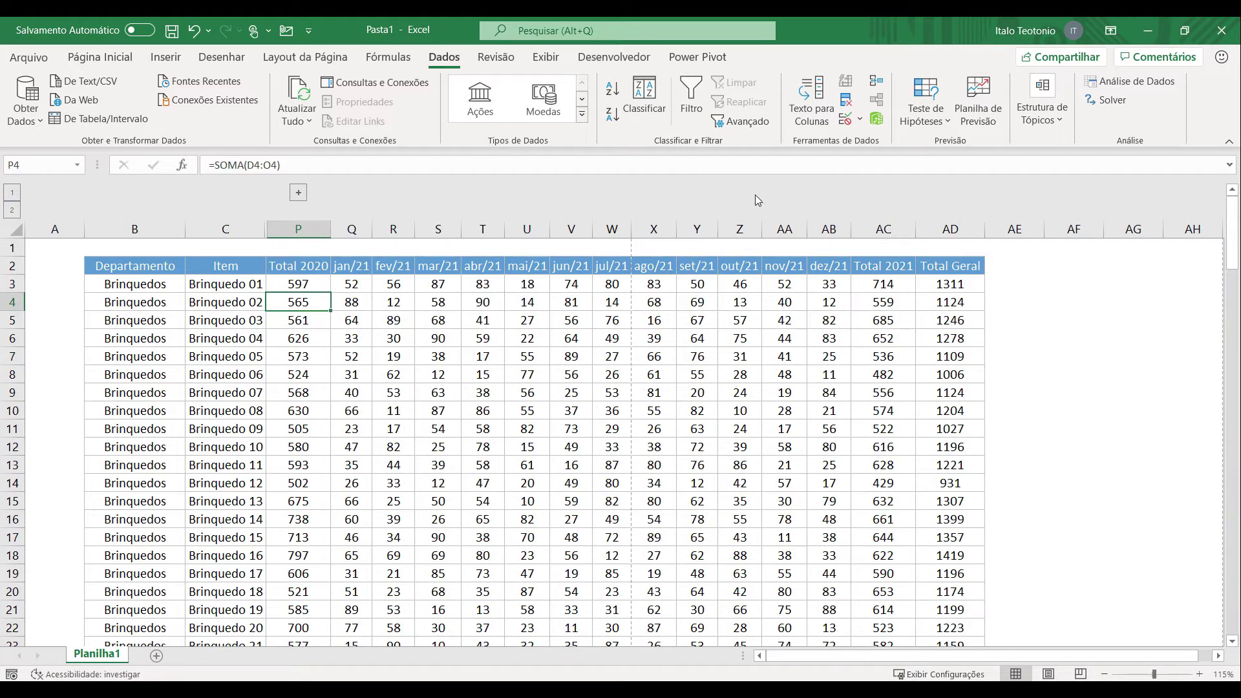
left_click(298, 192)
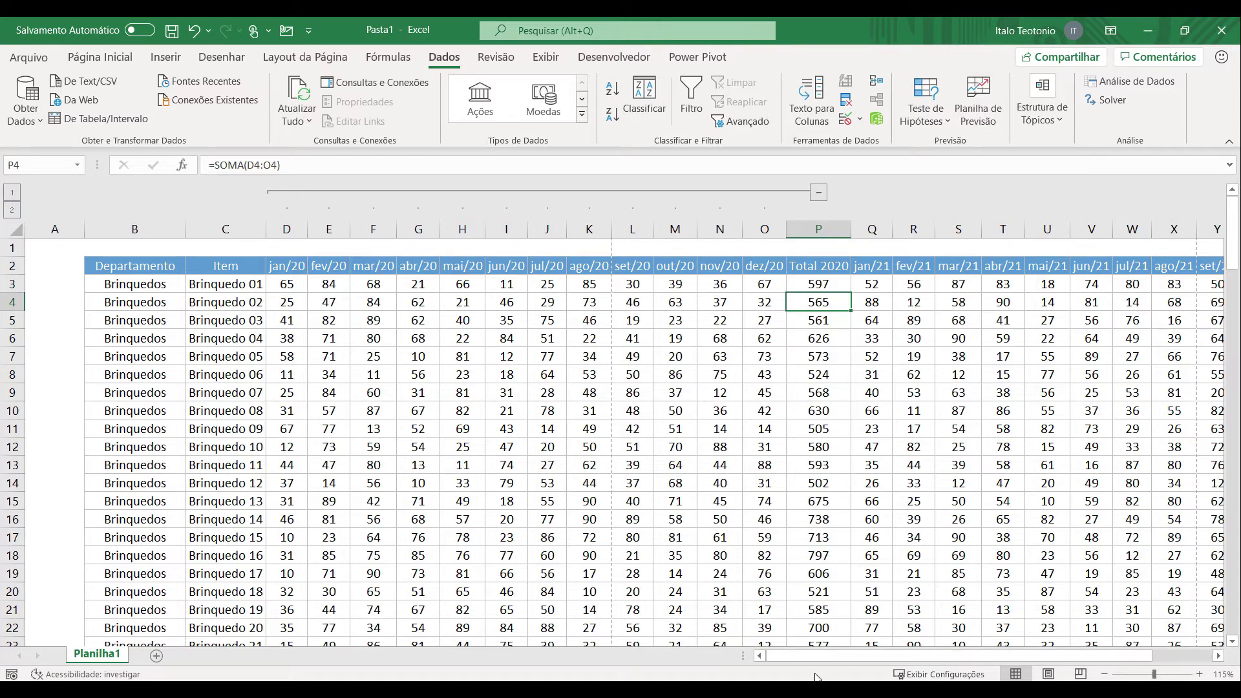
Group columns Q to AB, covering jan/21 to dez/21, into a second outline group.
left_click_drag(841, 656, 900, 657)
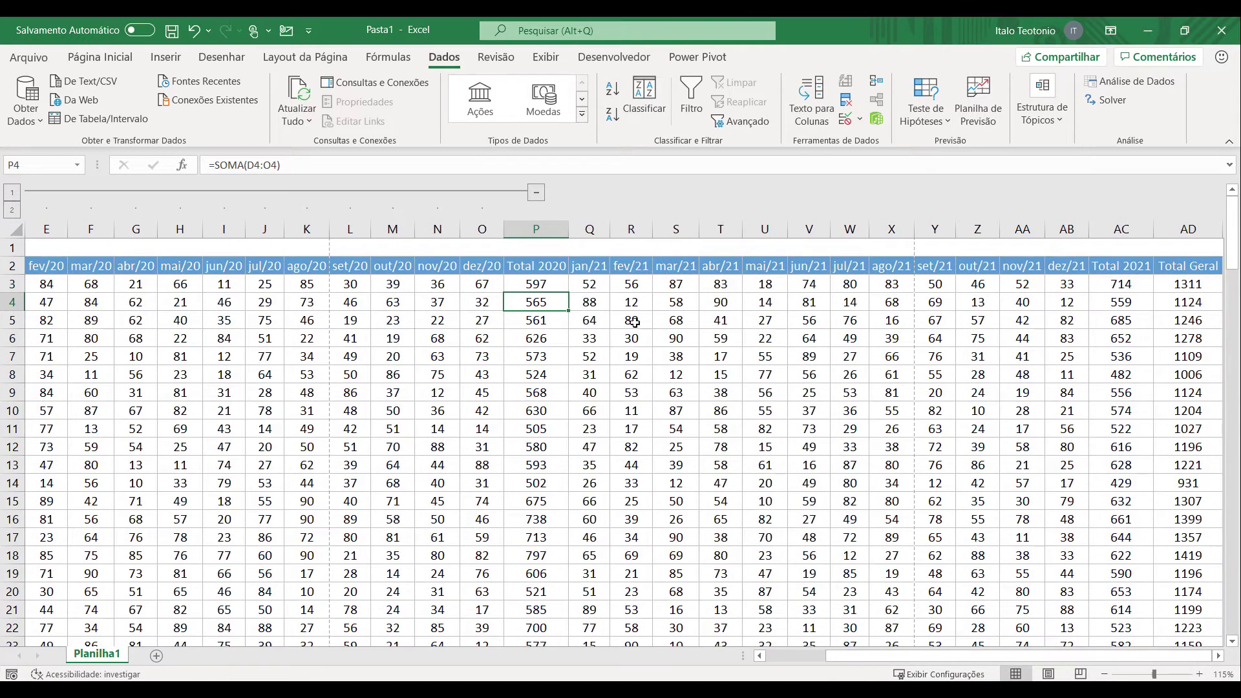
left_click_drag(589, 230, 1068, 231)
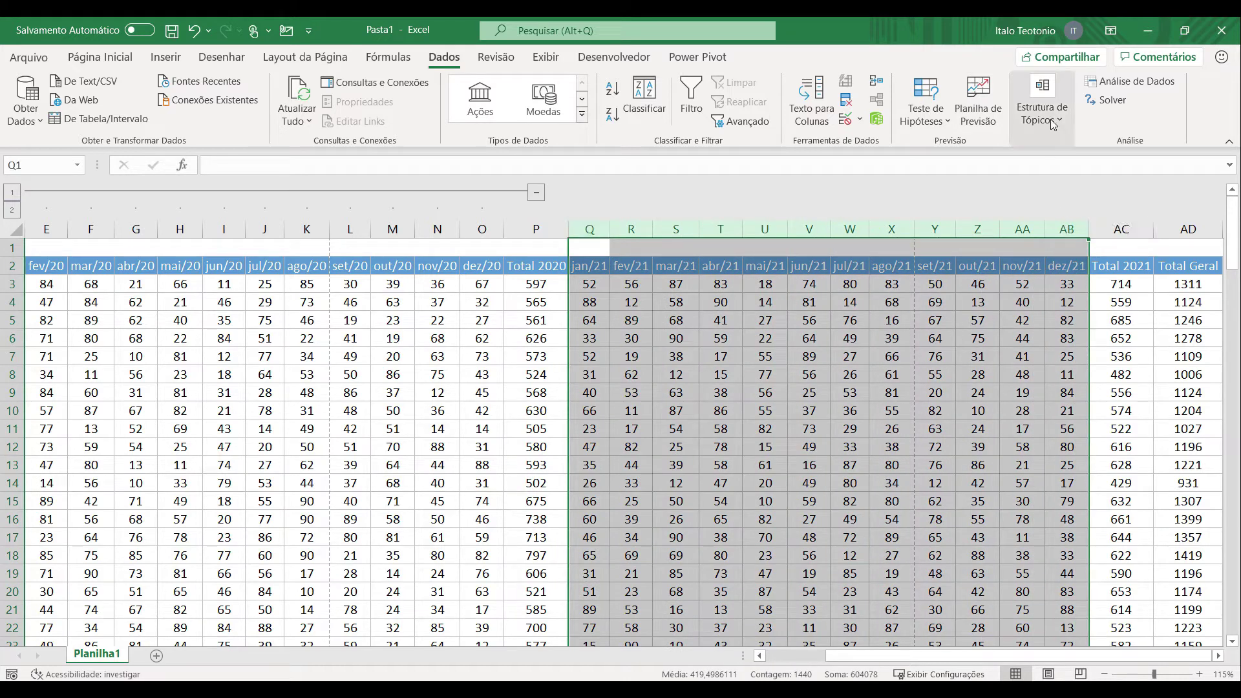
left_click(1042, 100)
left_click(1028, 183)
left_click(1032, 208)
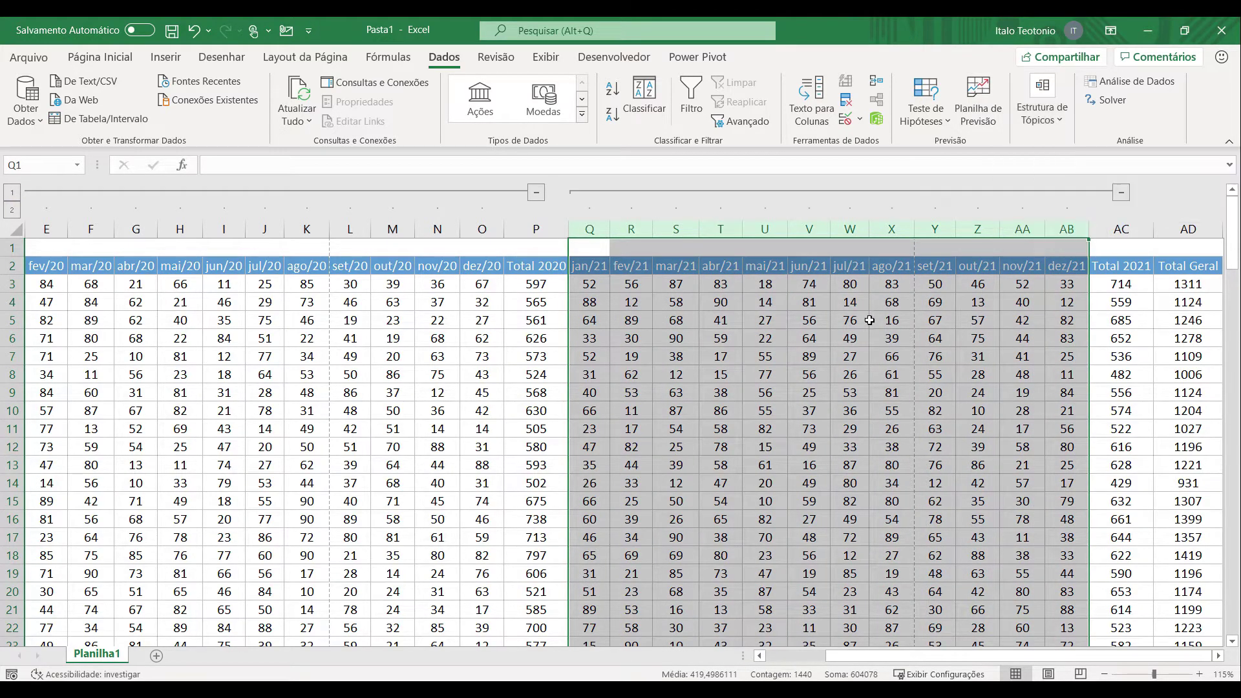
left_click(886, 315)
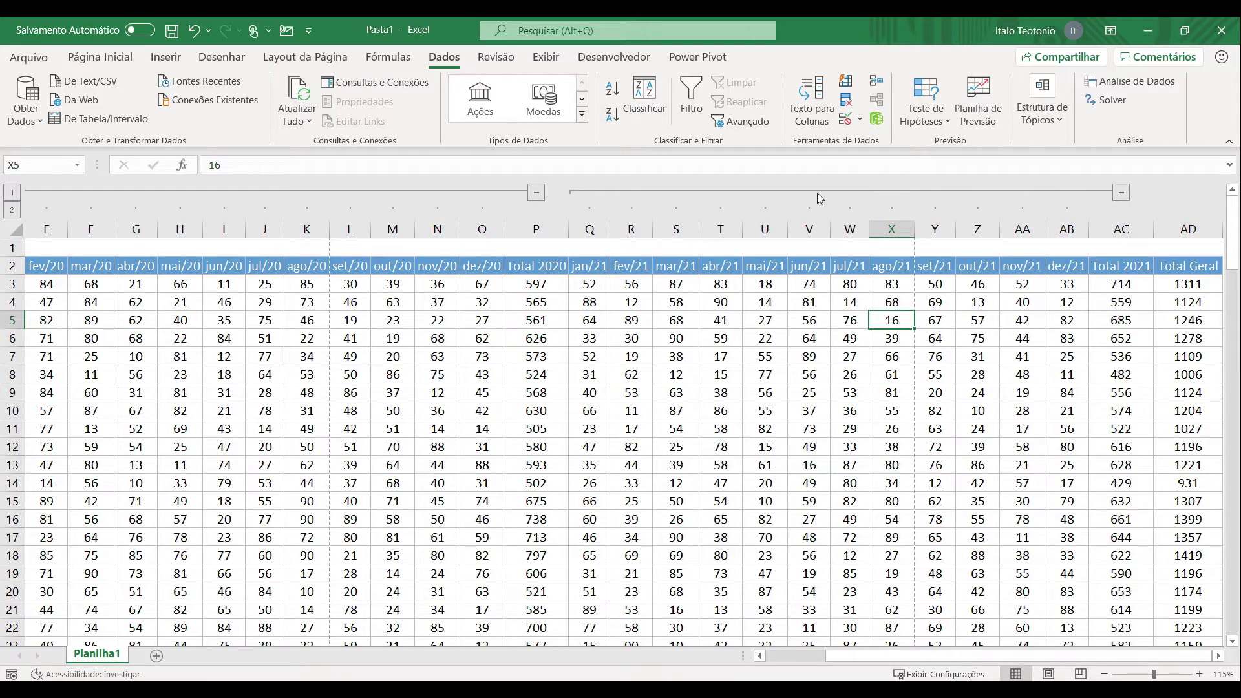
Collapse both the 2021 and 2020 month groups to leave only the total columns beside the items.
left_click(1121, 192)
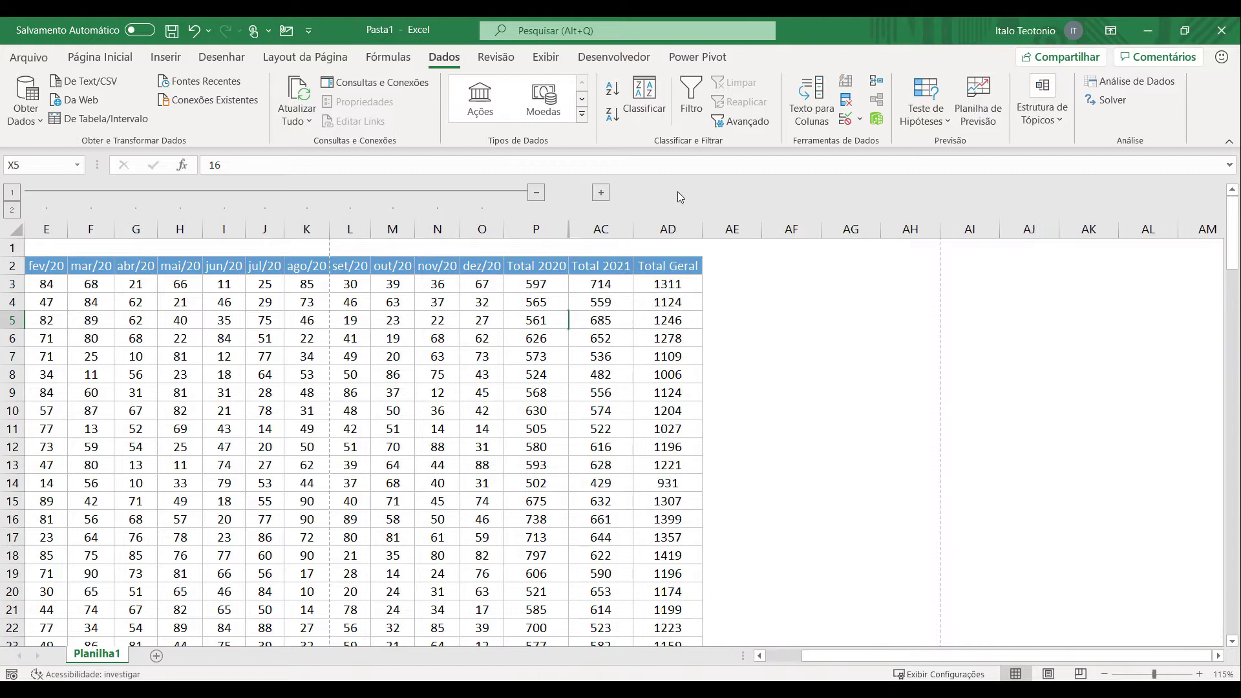
left_click(536, 192)
left_click_drag(837, 655, 795, 655)
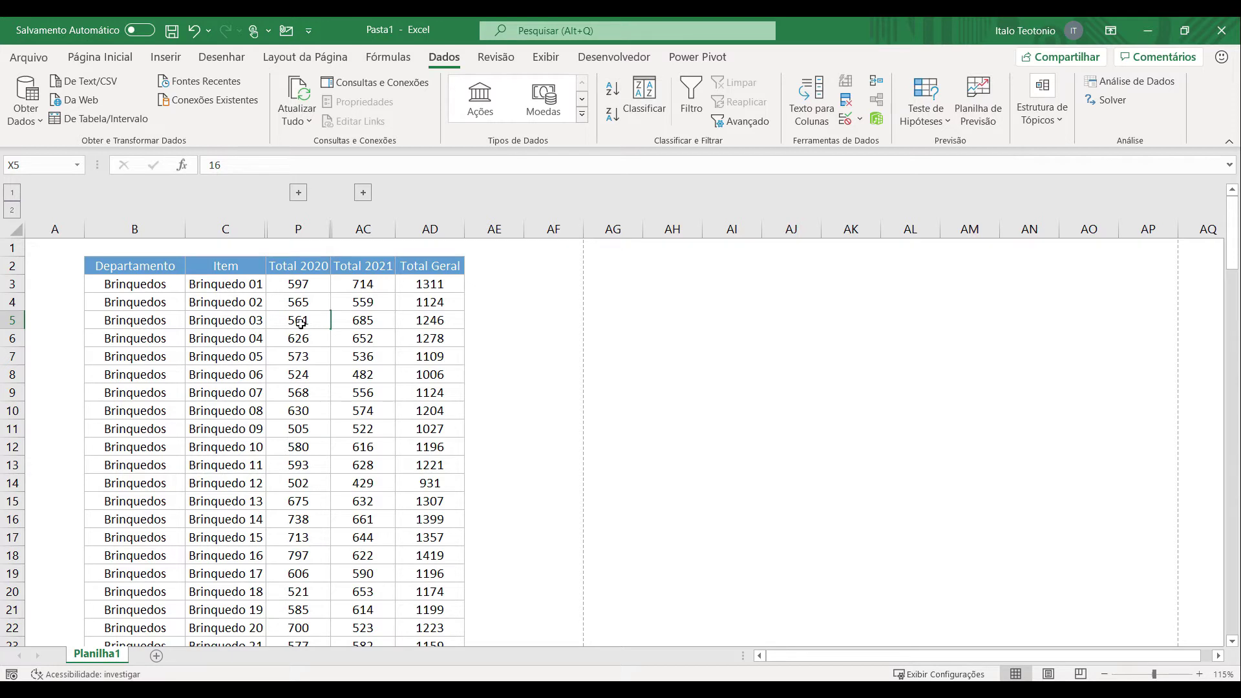
Expand and re-collapse the 2021 months group twice, and expand the 2020 months group to view its details.
left_click(362, 192)
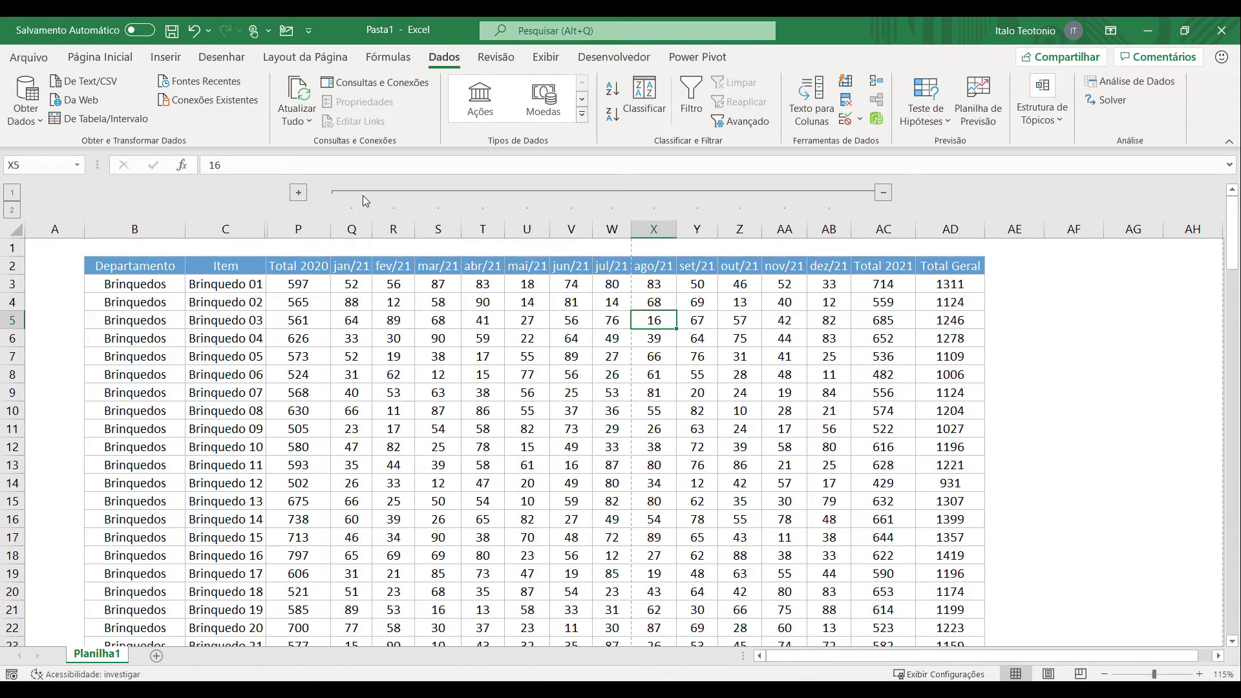
left_click(883, 194)
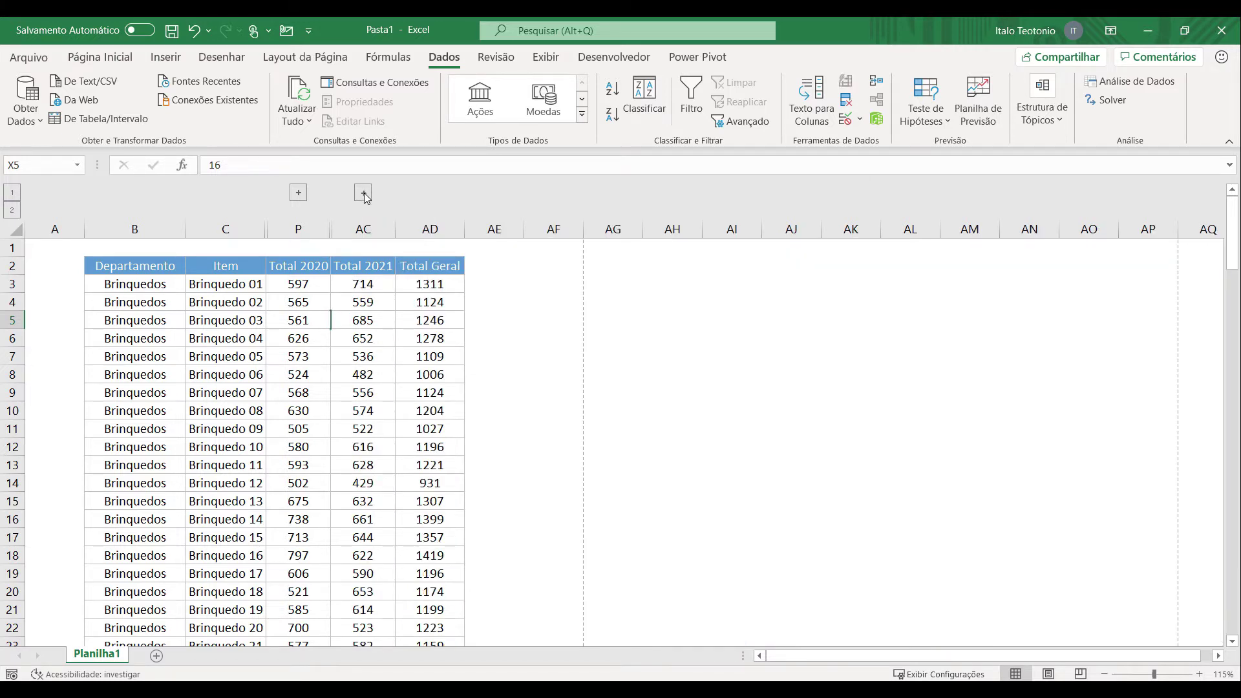
left_click(363, 193)
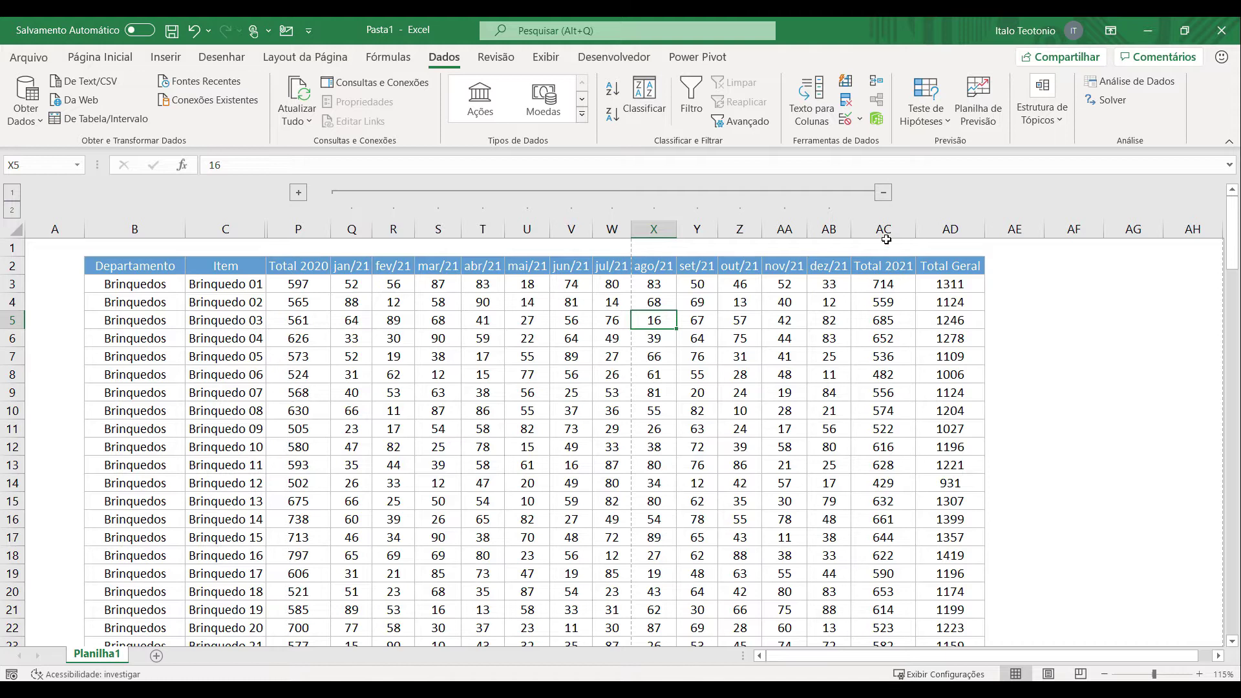
left_click(883, 194)
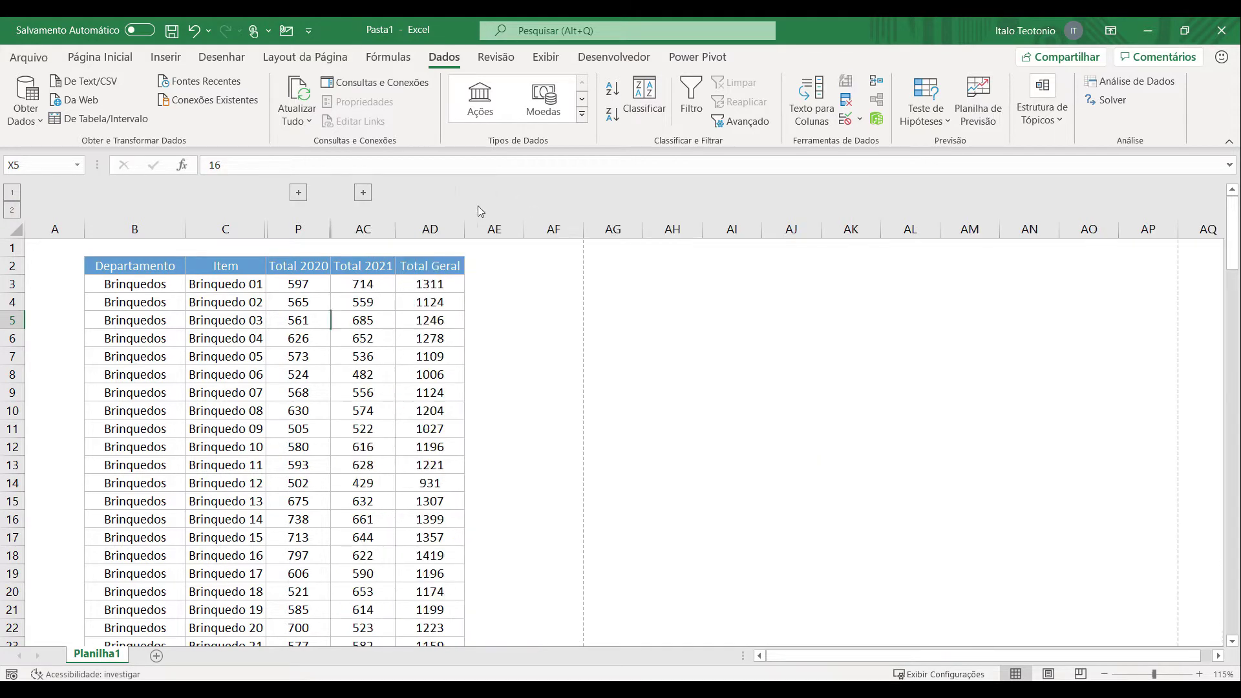
left_click(298, 194)
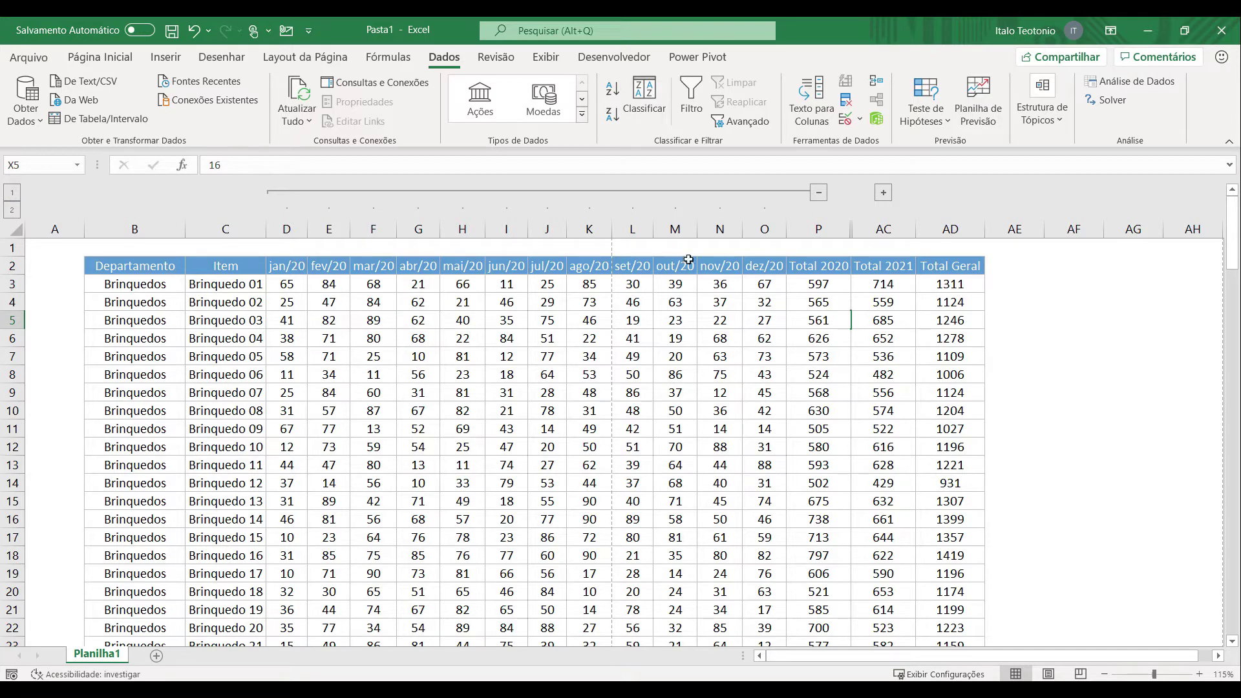
Expand the 2021 months group and view the rows where the Brinquedos department ends and Eletrônicos begins.
left_click(883, 193)
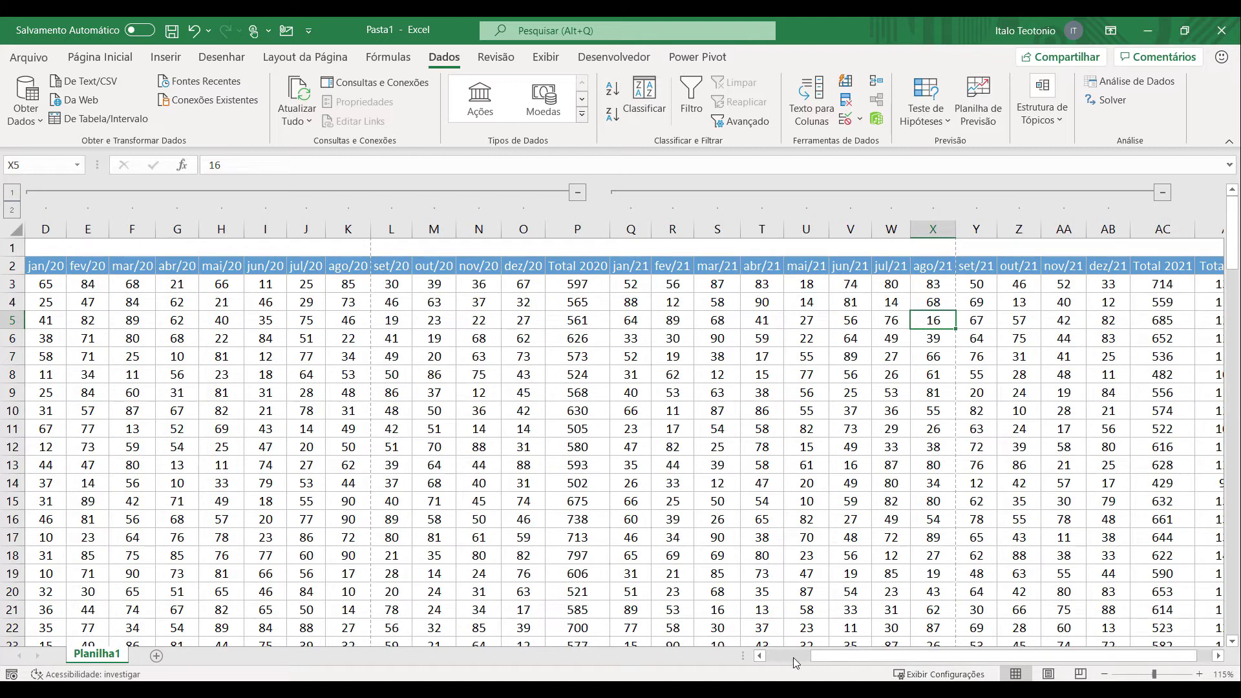
scroll(248, 370, "down", 5)
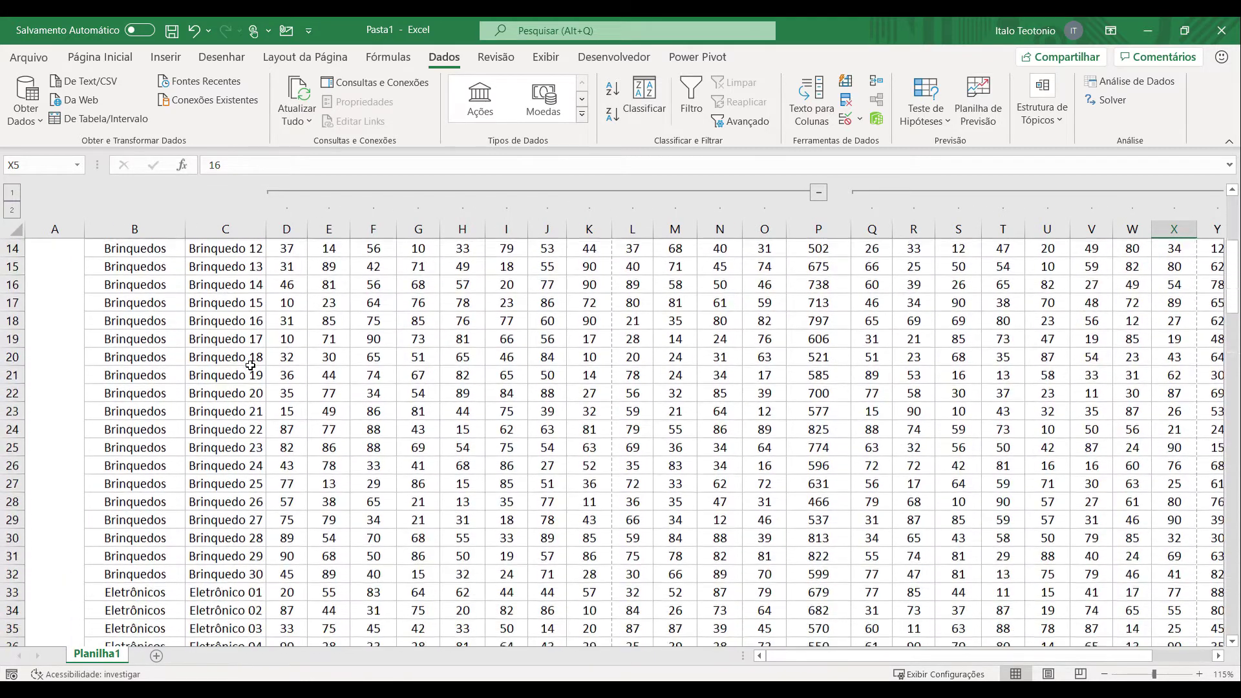
scroll(248, 371, "down", 2)
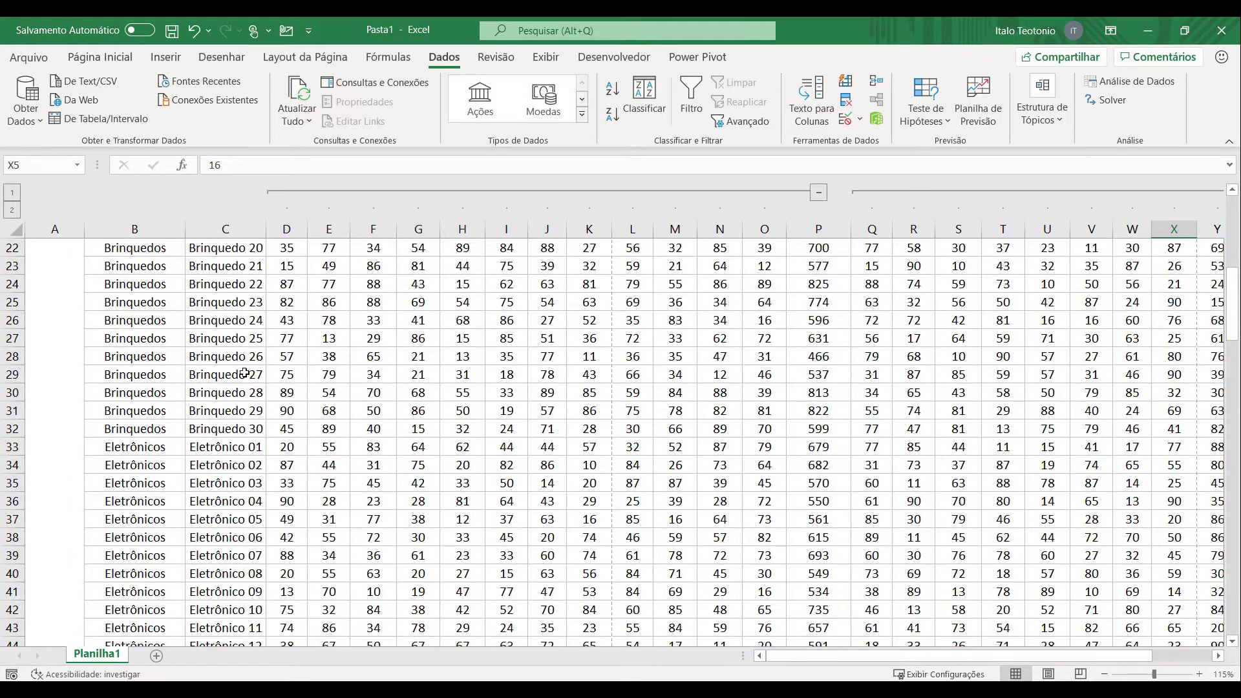
Try out a blank row between Brinquedo 30 and Eletrônico 01, and delete that inserted row again.
left_click(11, 447)
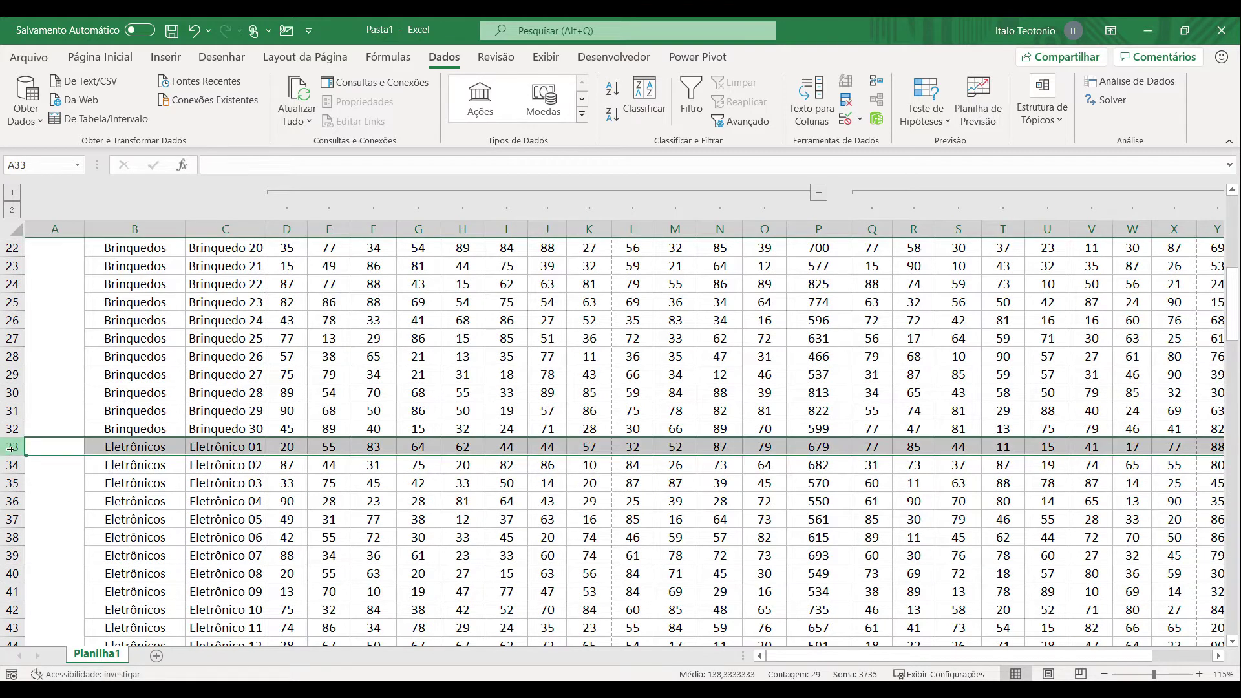
right_click(11, 447)
left_click(65, 299)
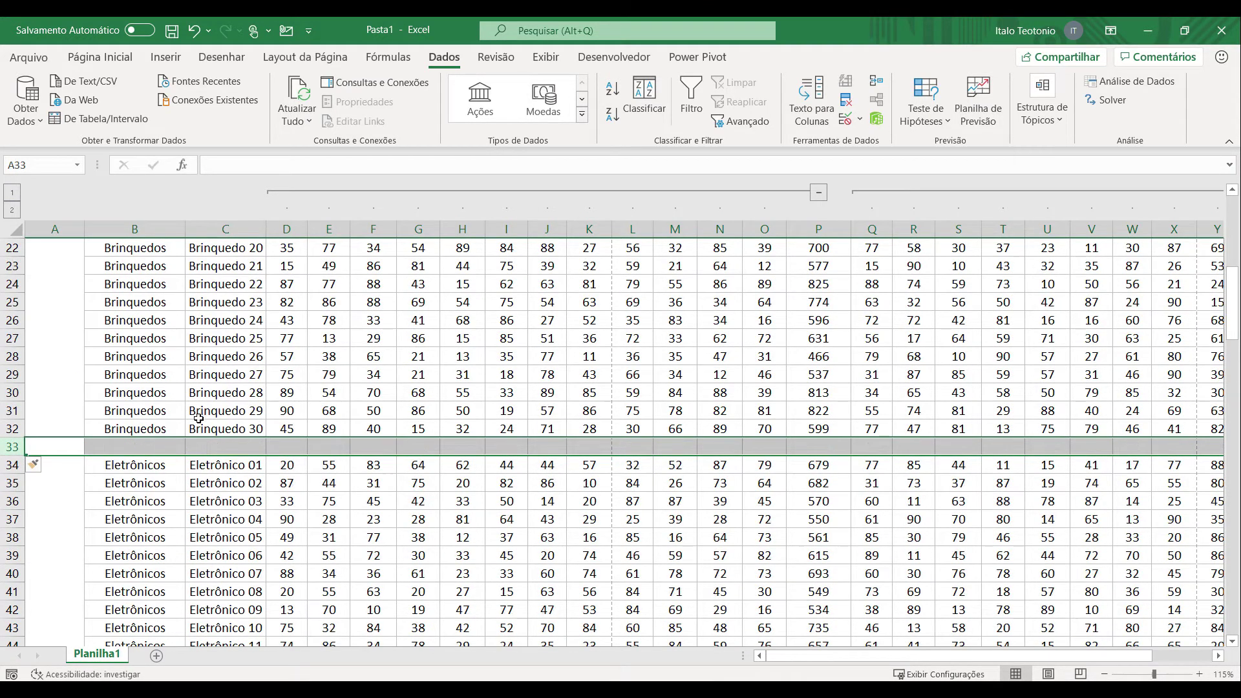
scroll(198, 415, "up", 7)
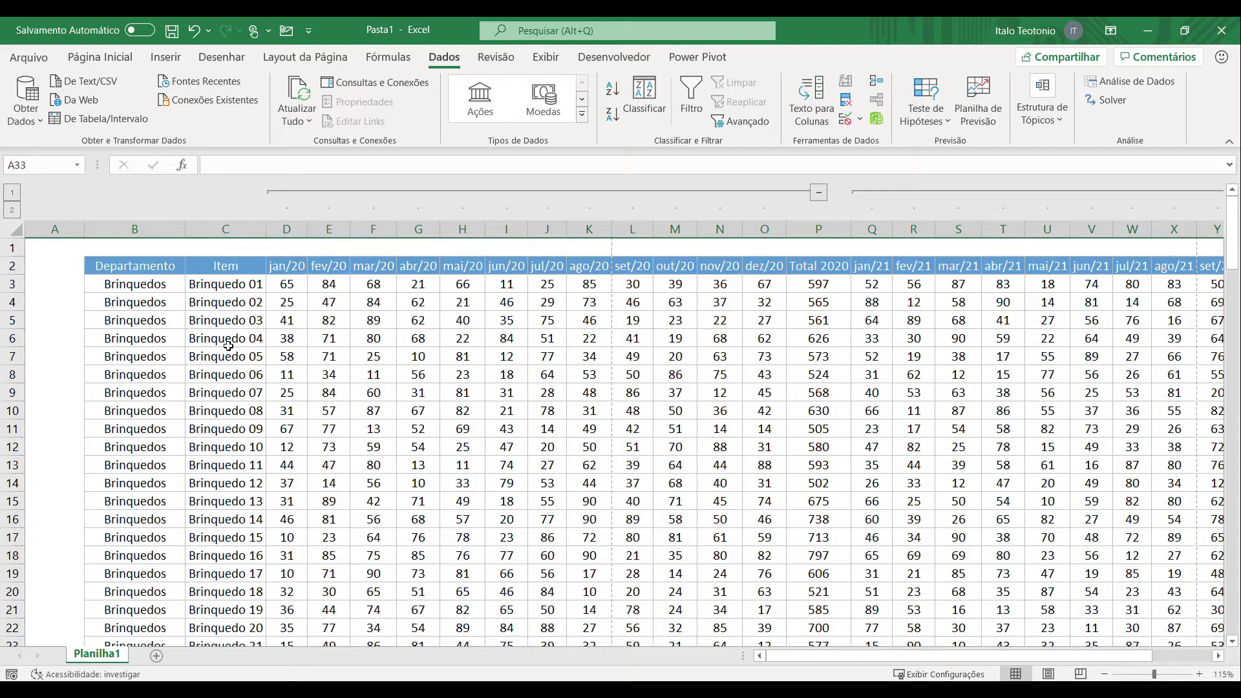
scroll(229, 343, "down", 7)
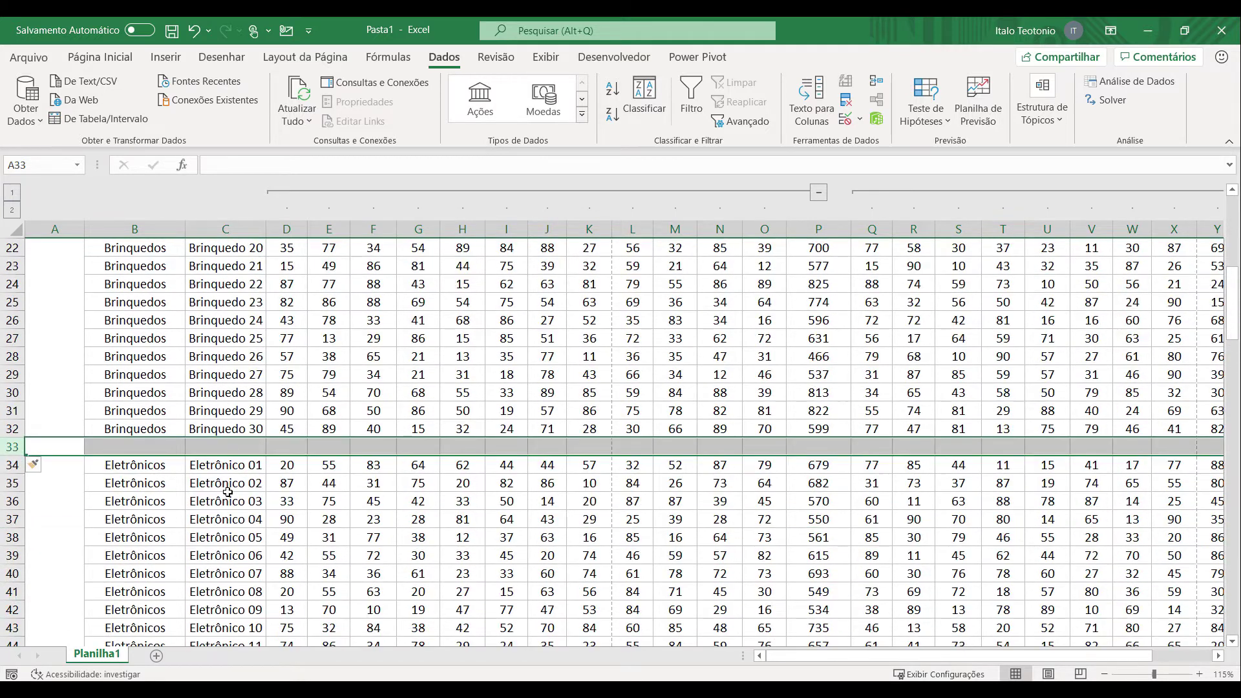
right_click(11, 446)
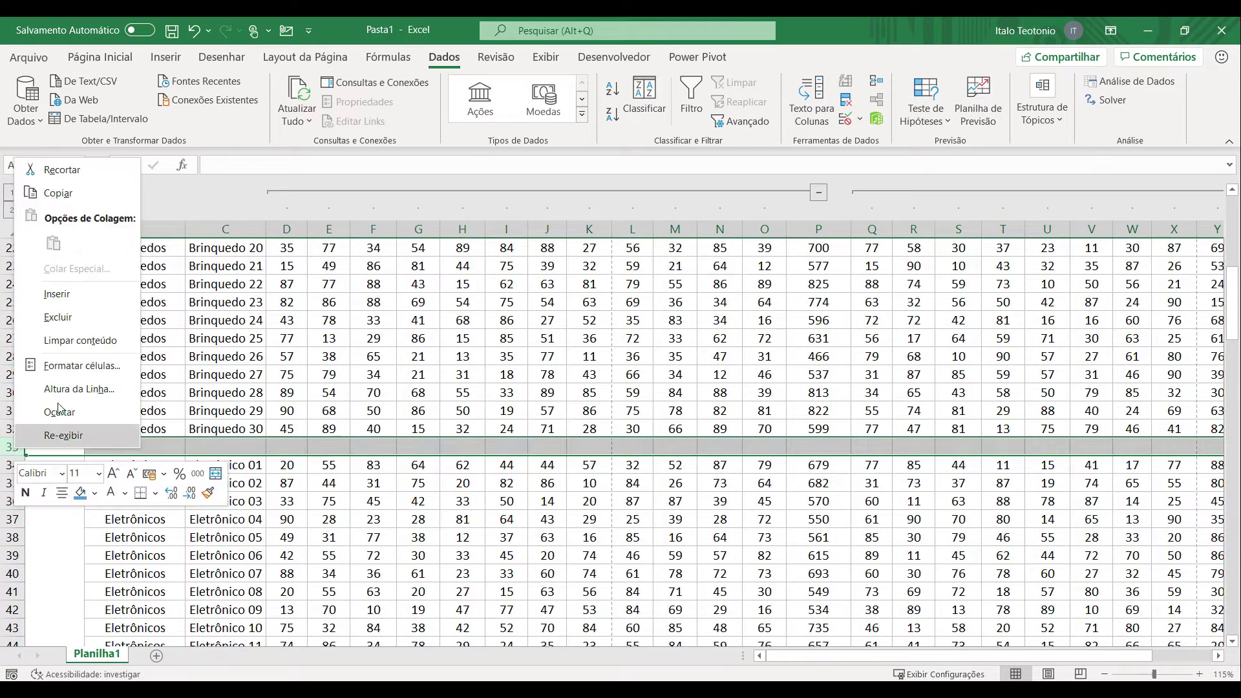
left_click(118, 327)
Select the whole table from the Departamento header to its last cell and open the Subtotal settings for it.
scroll(204, 396, "up", 7)
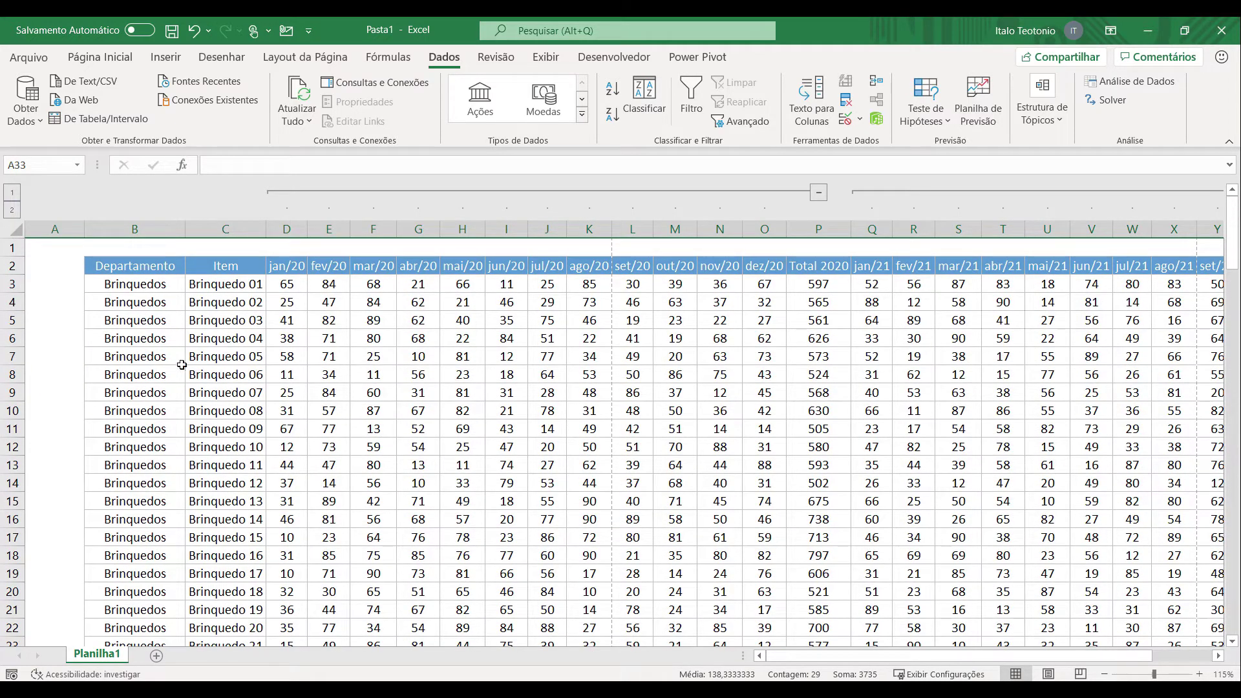
left_click(144, 264)
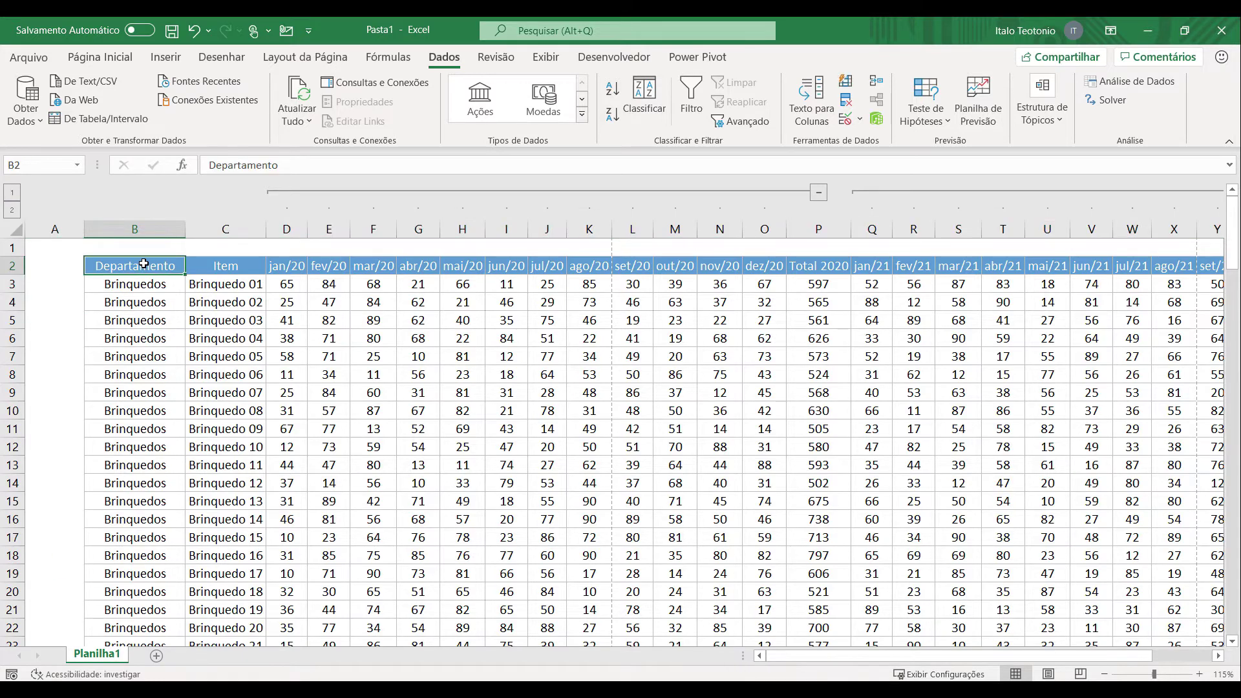
key("ctrl+shift+End")
left_click_drag(1232, 550, 1232, 220)
left_click_drag(913, 658, 853, 658)
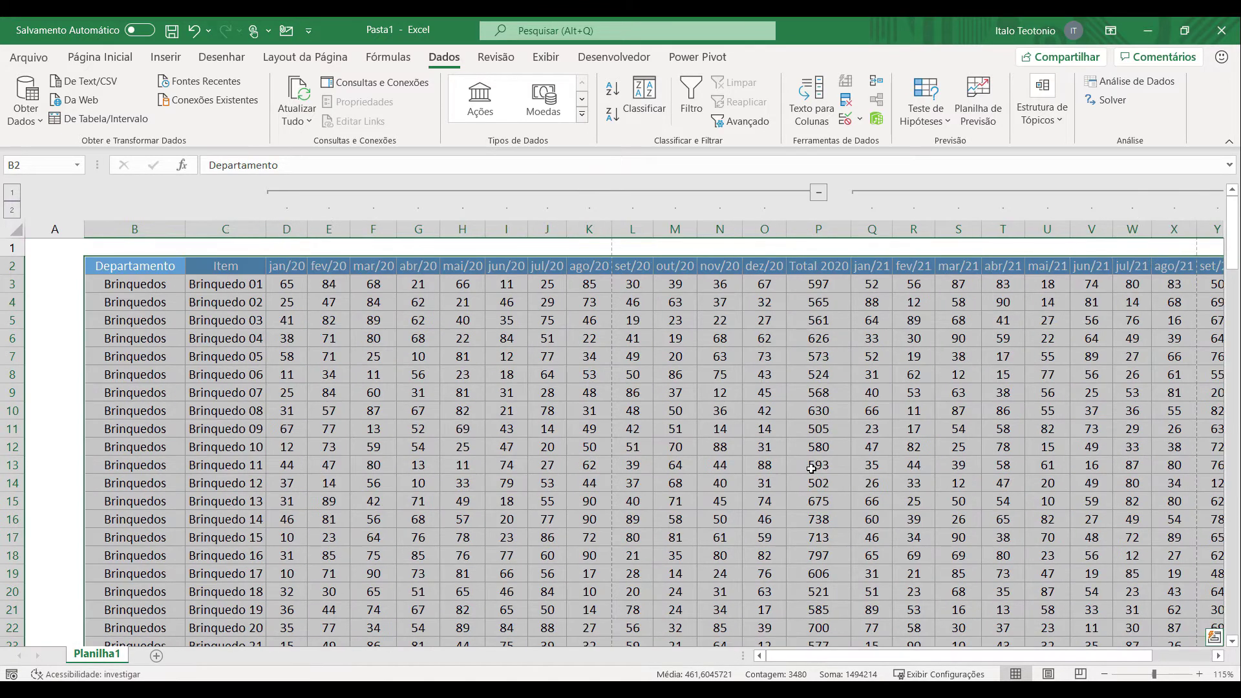
left_click(1054, 123)
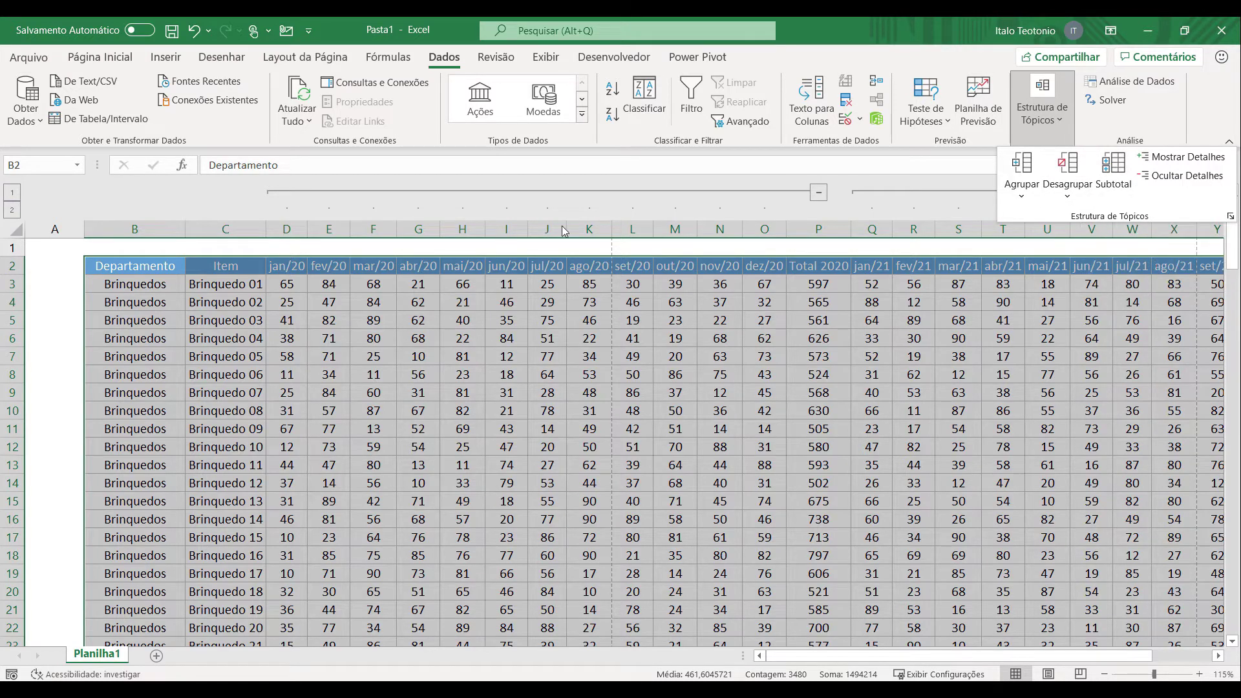
left_click(1112, 171)
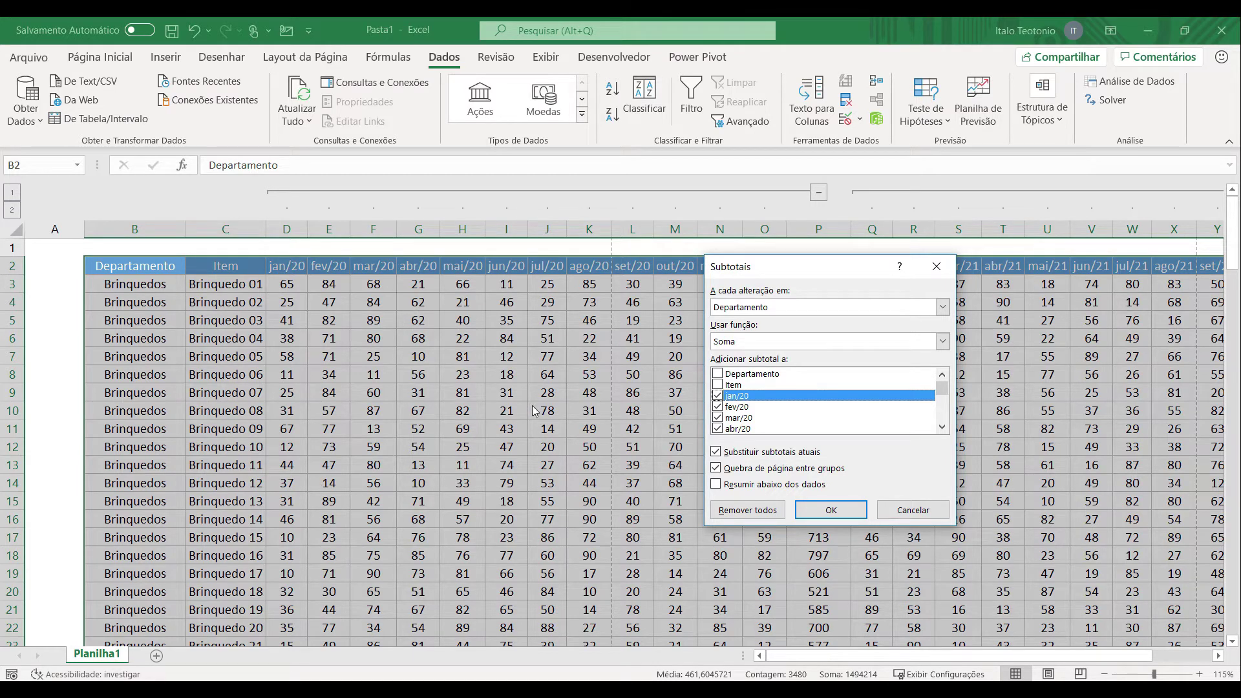
Set the subtotals to use Soma at each change in Departamento, and check the selected subtotal columns through Total Geral.
left_click(820, 305)
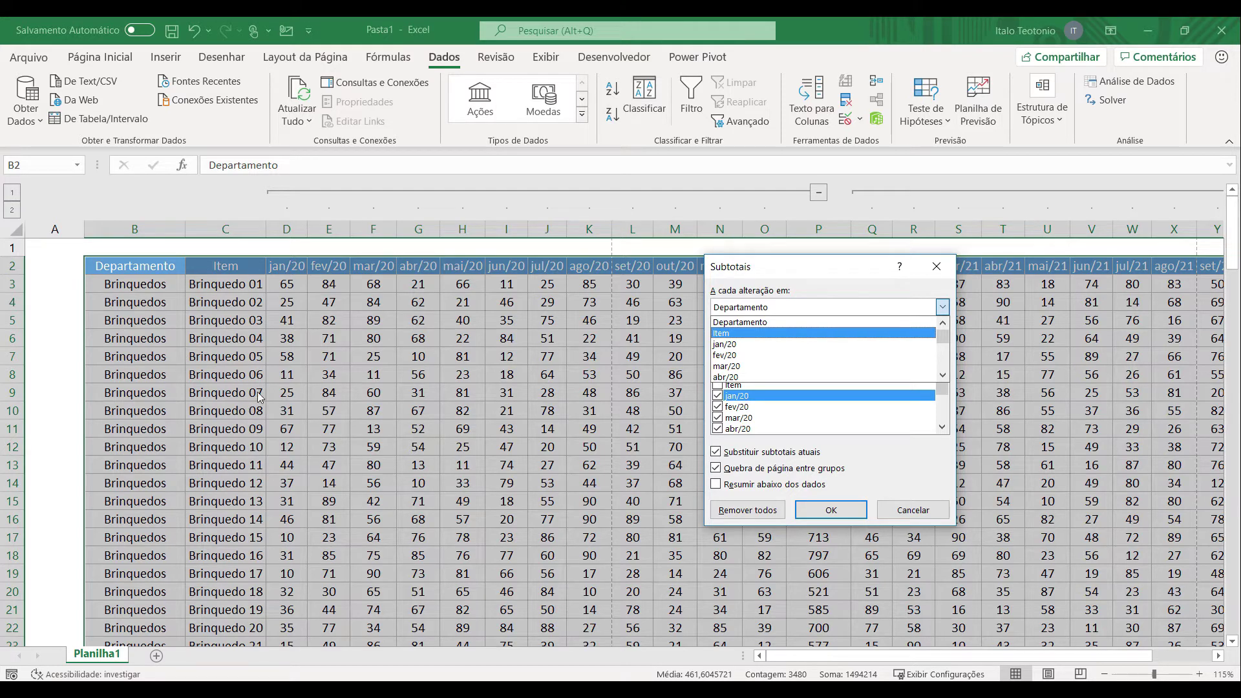
left_click(753, 309)
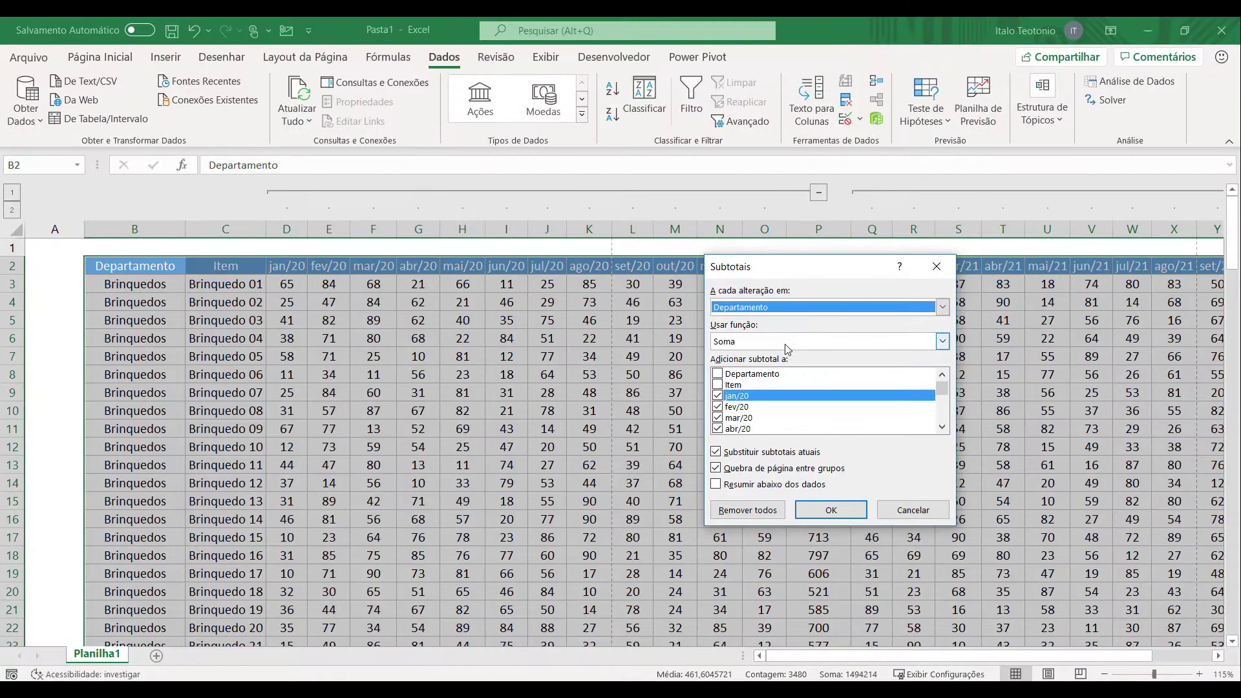
left_click(785, 343)
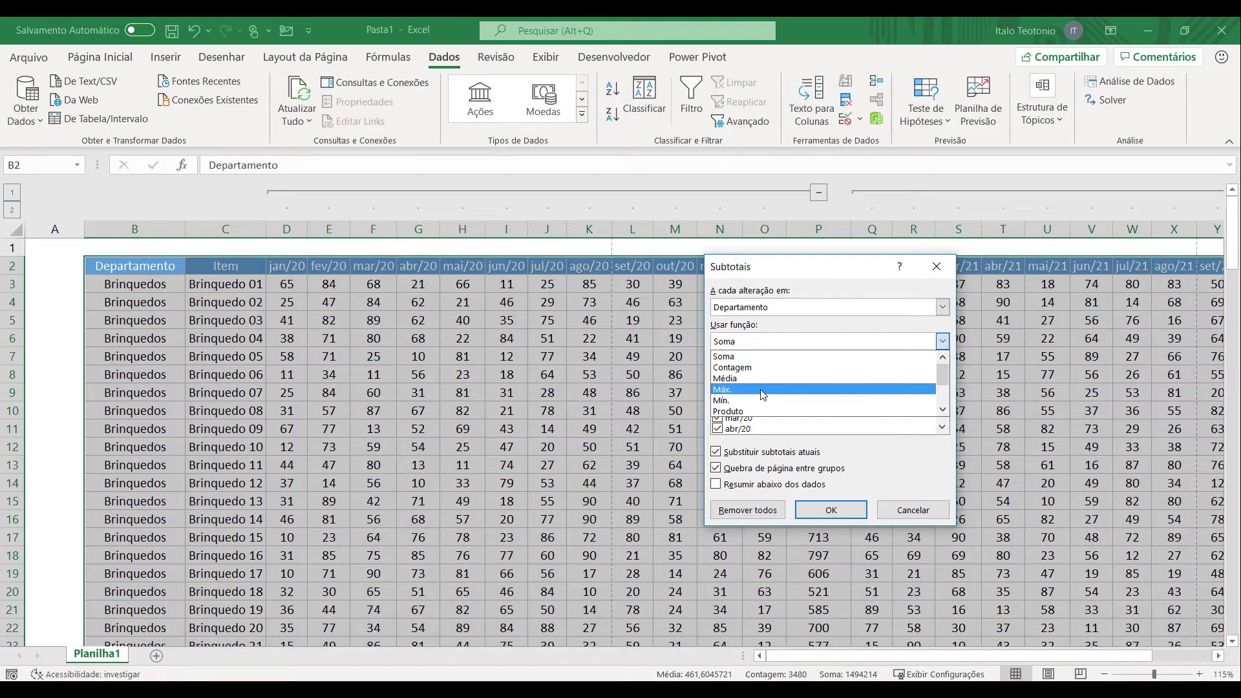
left_click(797, 327)
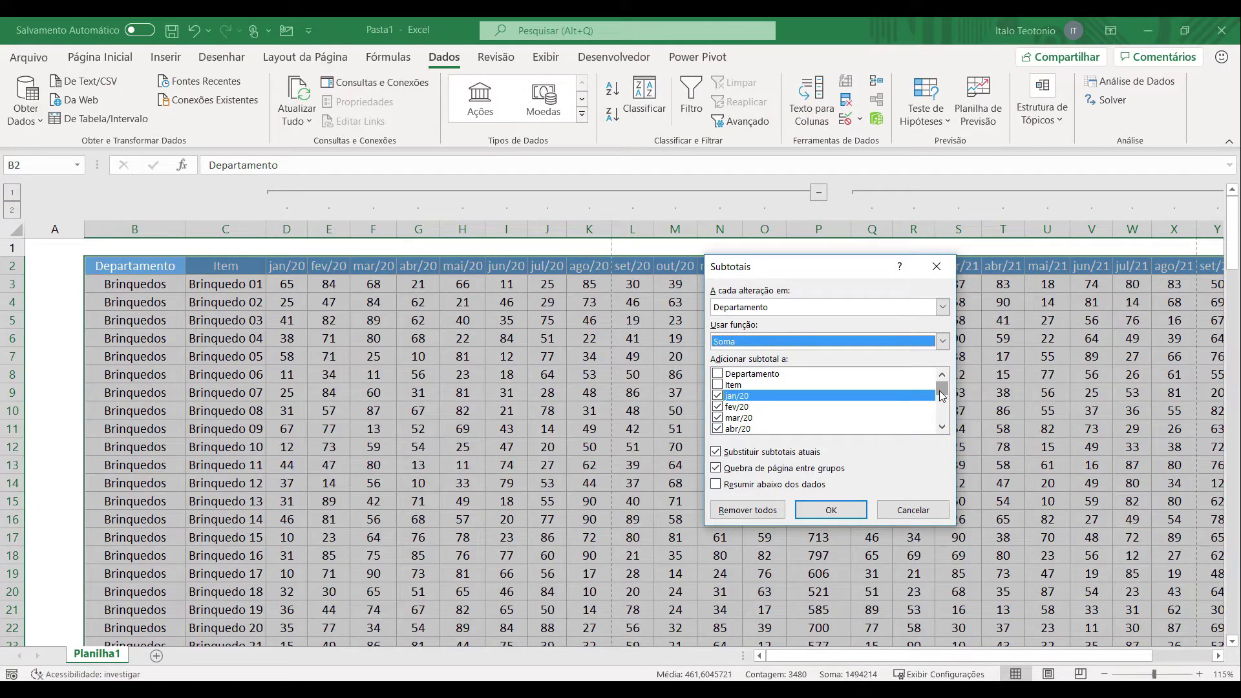
left_click_drag(1035, 404, 1039, 427)
left_click_drag(948, 407, 948, 423)
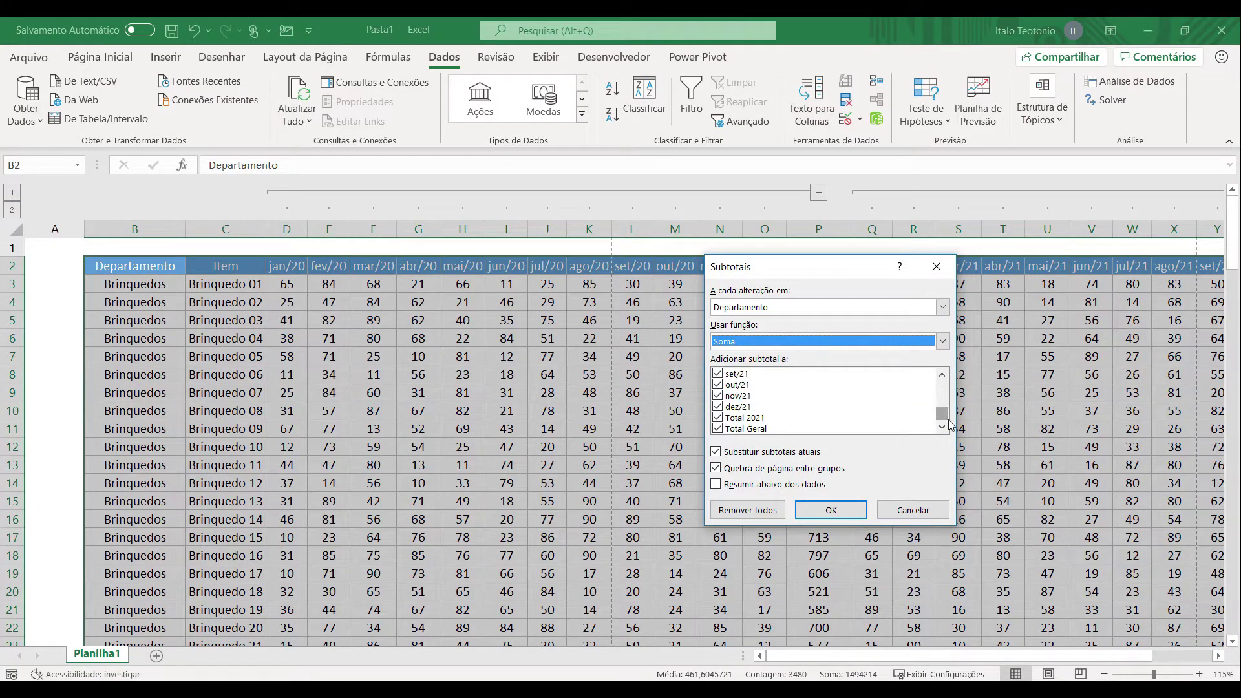